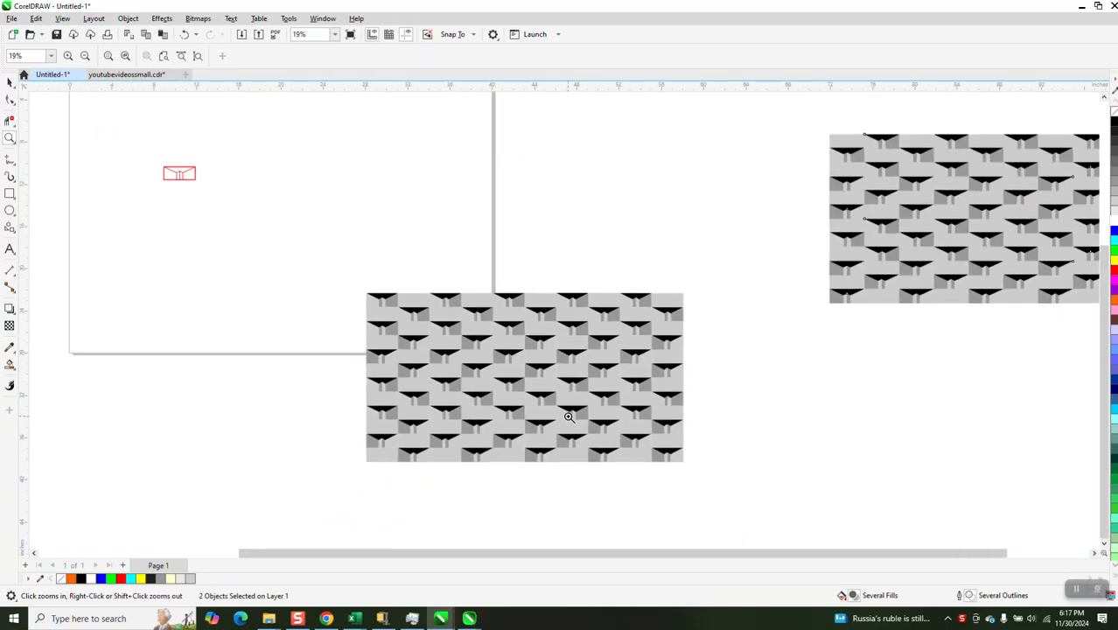
- Draw a rectangle about 3.04 by 1.2 in directly below the red reference tile
{"action": "left_click_drag", "start_coordinate": [195, 199], "coordinate": [260, 225]}
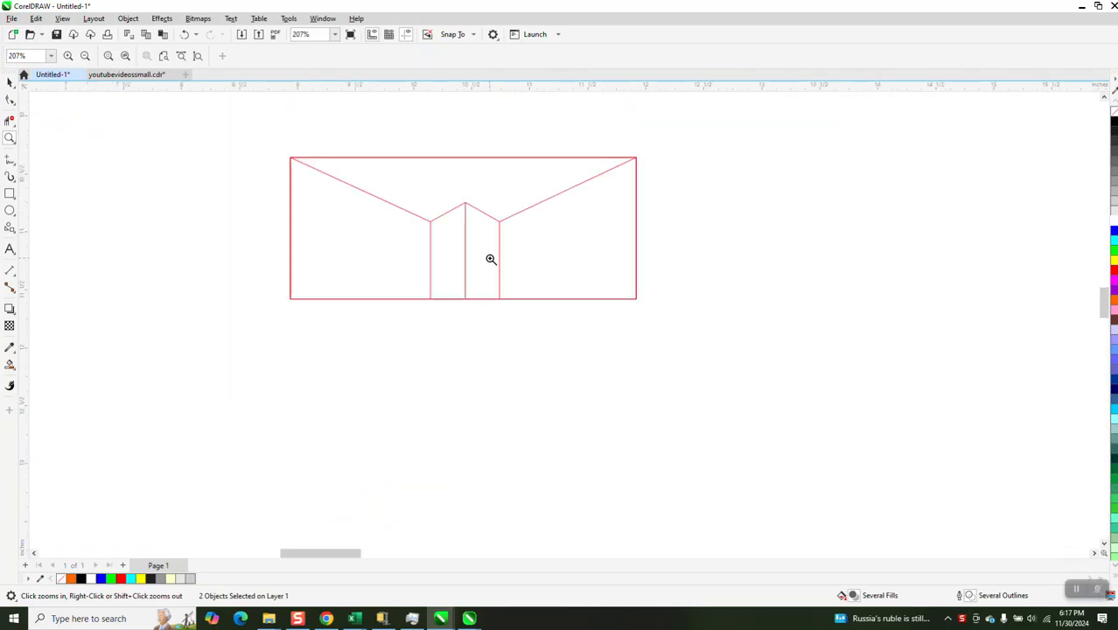
{"action": "scroll", "coordinate": [188, 235], "scroll_direction": "down", "scroll_amount": 1}
{"action": "left_click", "coordinate": [9, 192]}
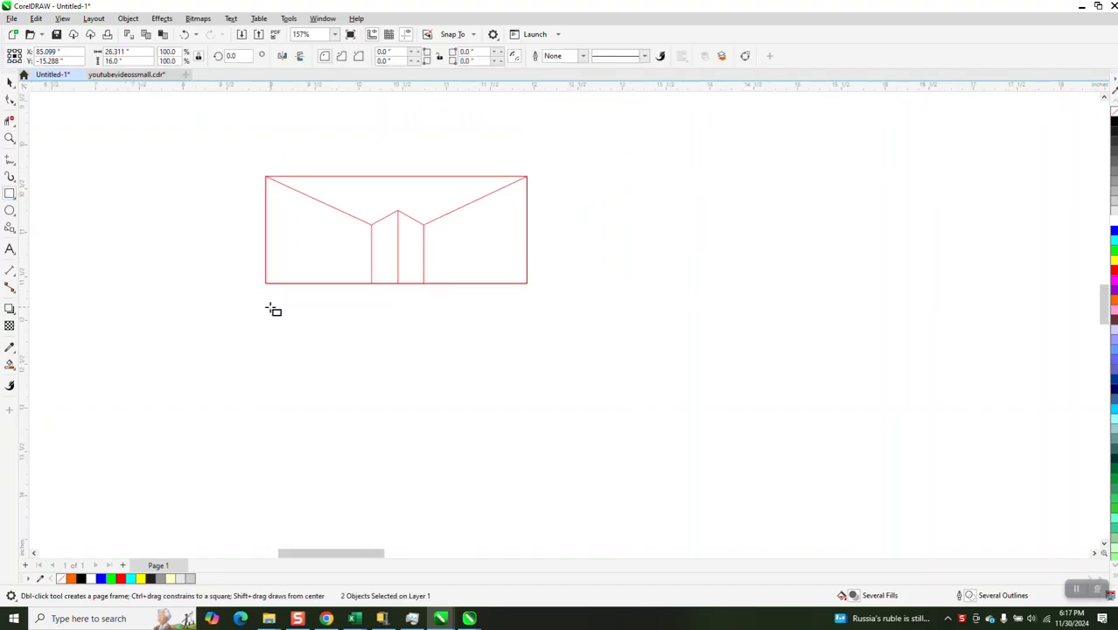
{"action": "mouse_move", "coordinate": [268, 308]}
{"action": "left_mouse_down"}
{"action": "mouse_move", "coordinate": [269, 363]}
{"action": "mouse_move", "coordinate": [434, 407]}
{"action": "mouse_move", "coordinate": [517, 404]}
{"action": "mouse_move", "coordinate": [535, 415]}
{"action": "left_mouse_up"}
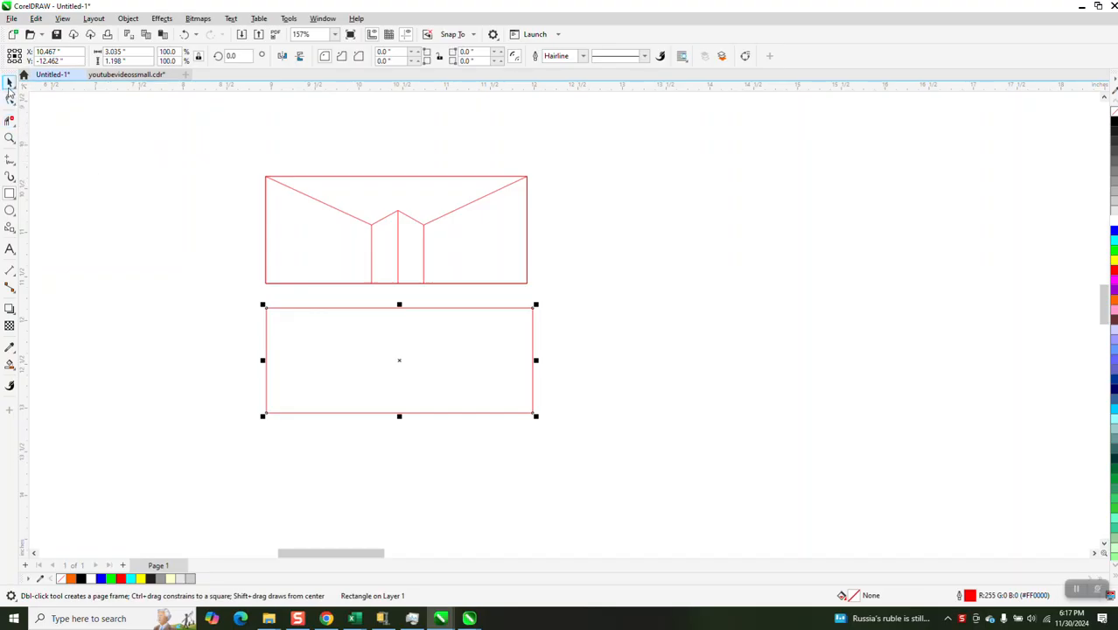
{"action": "left_click", "coordinate": [9, 82]}
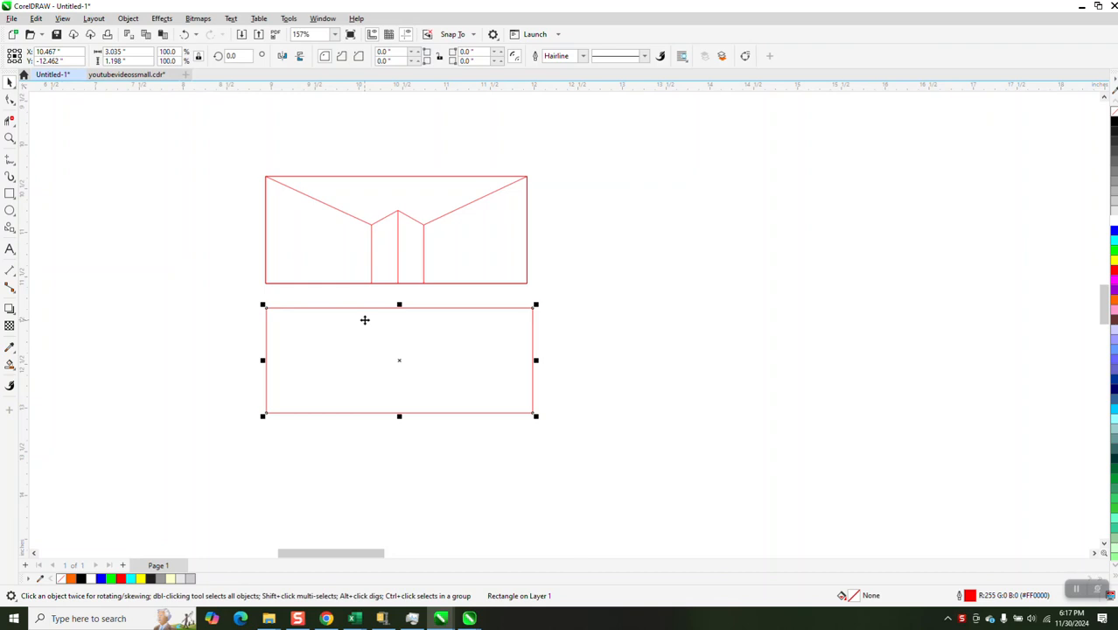
- Duplicate the plain rectangle to its right and convert the copy to curves
{"action": "left_click", "coordinate": [9, 99]}
{"action": "key", "text": "ctrl+d"}
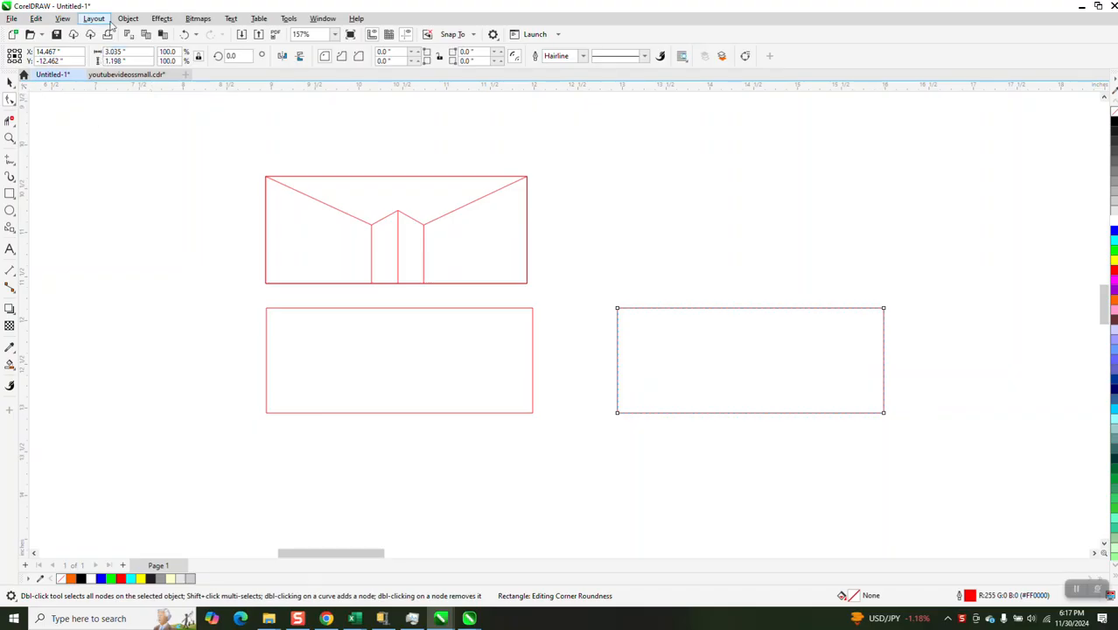
{"action": "left_click", "coordinate": [8, 83]}
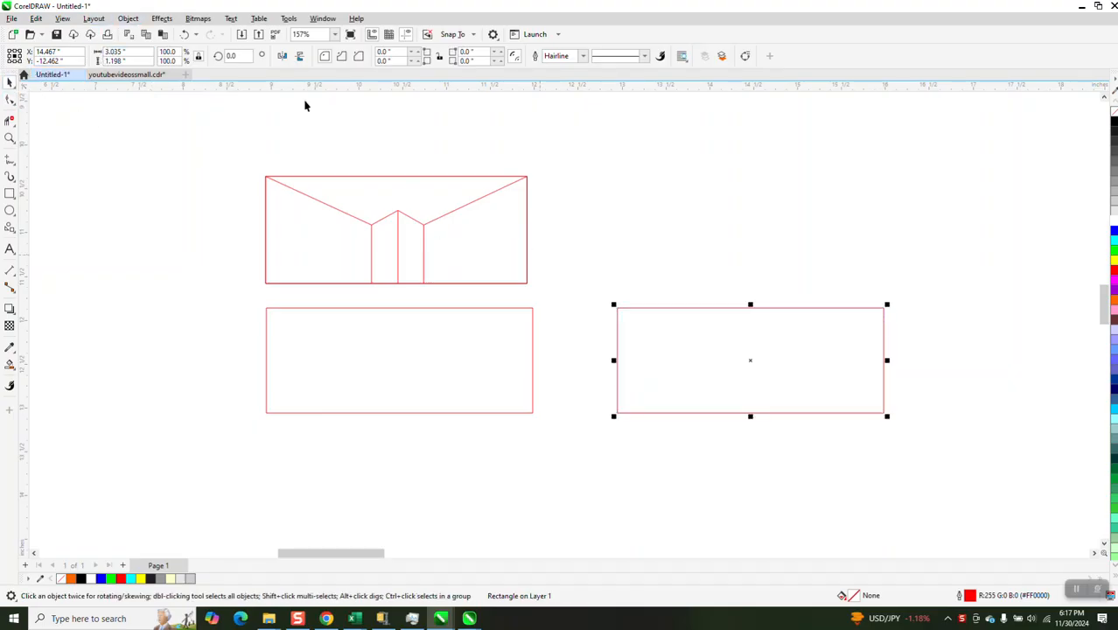
{"action": "left_click", "coordinate": [127, 19]}
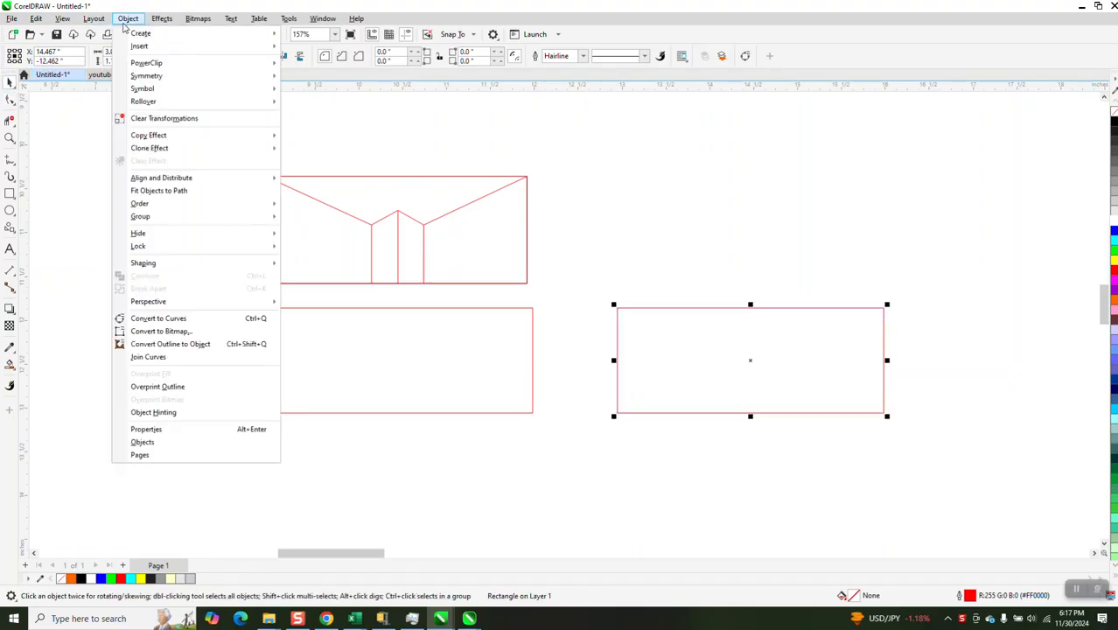
{"action": "left_click", "coordinate": [158, 318]}
- Add midpoint nodes to all sides of the converted rectangle and pull its top-edge midpoint down near the centre to form a V
{"action": "left_click", "coordinate": [10, 100]}
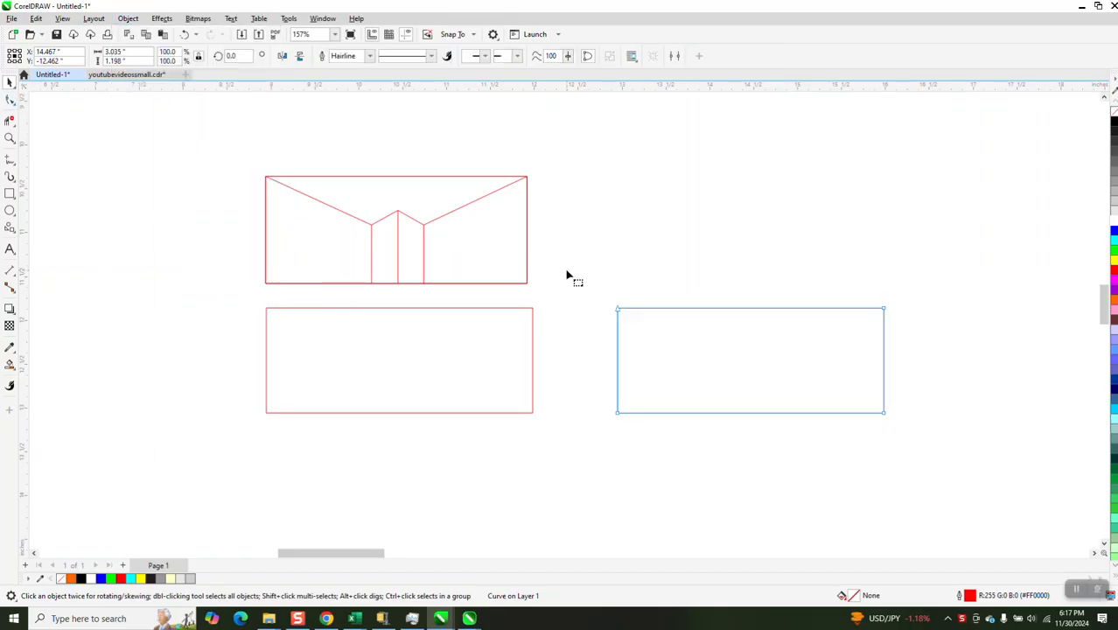
{"action": "left_click_drag", "start_coordinate": [587, 290], "coordinate": [916, 438]}
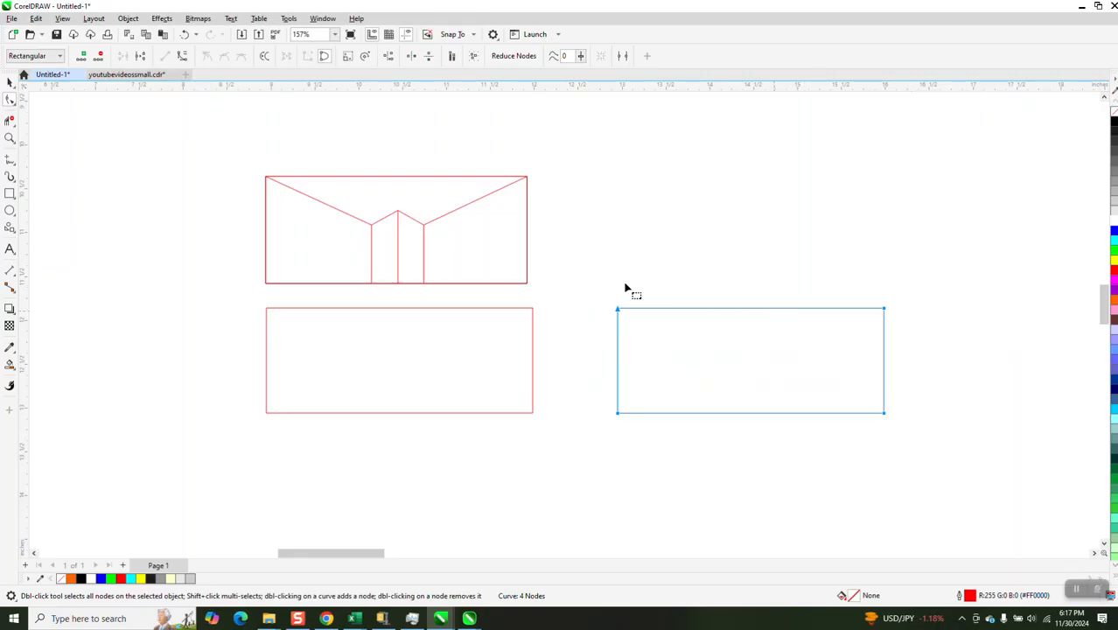
{"action": "left_click", "coordinate": [82, 56]}
{"action": "left_click", "coordinate": [752, 311]}
{"action": "left_click_drag", "start_coordinate": [752, 312], "coordinate": [749, 364]}
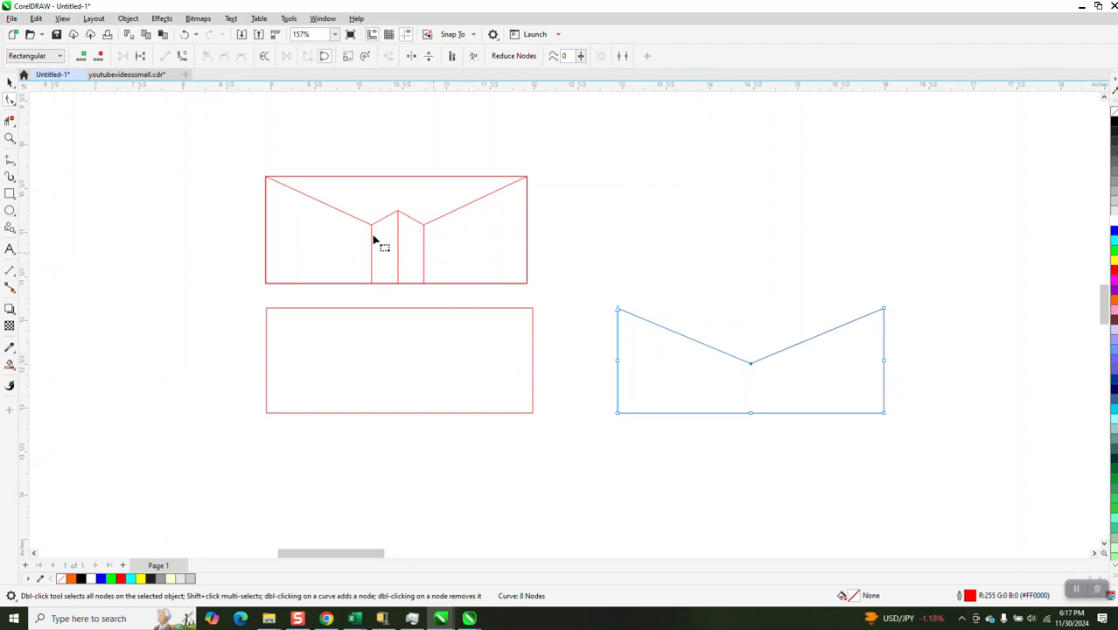
- Mirror a copy of the V-notched shape vertically over the original and raise the copy's centre node by about 0.16 in
{"action": "left_click", "coordinate": [10, 83]}
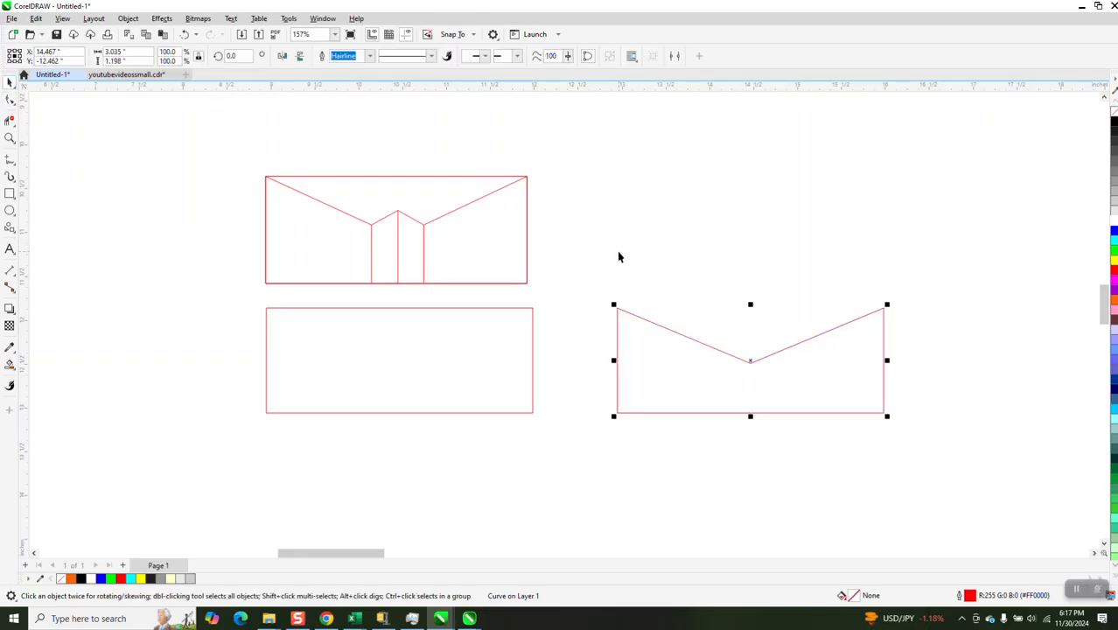
{"action": "left_click", "coordinate": [299, 57]}
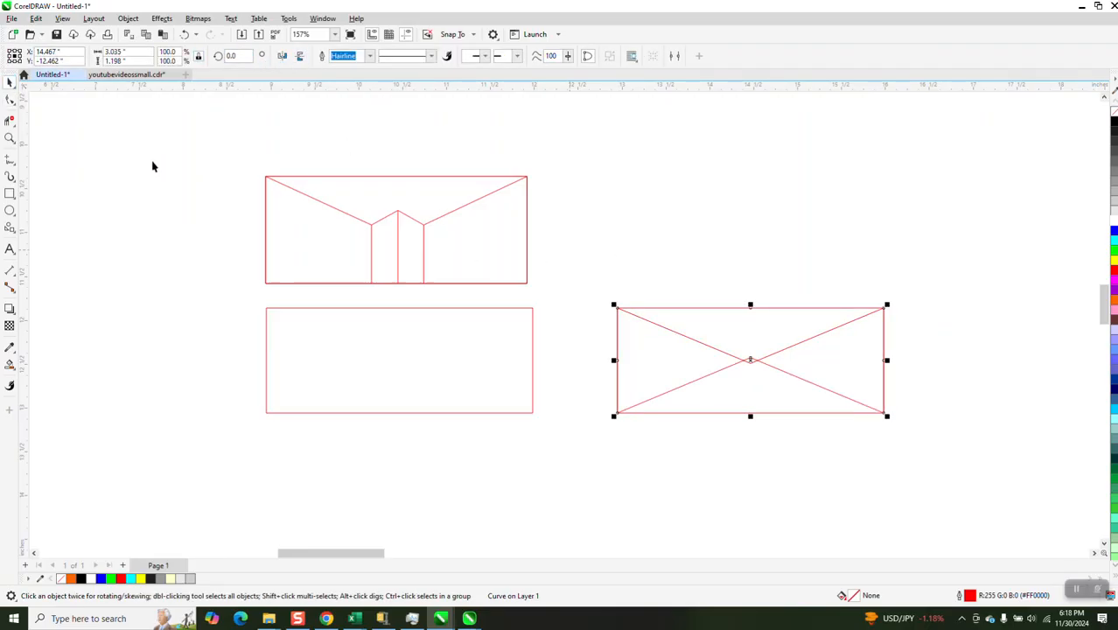
{"action": "left_click", "coordinate": [10, 137]}
{"action": "left_click_drag", "start_coordinate": [608, 276], "coordinate": [857, 452]}
{"action": "left_click", "coordinate": [11, 100]}
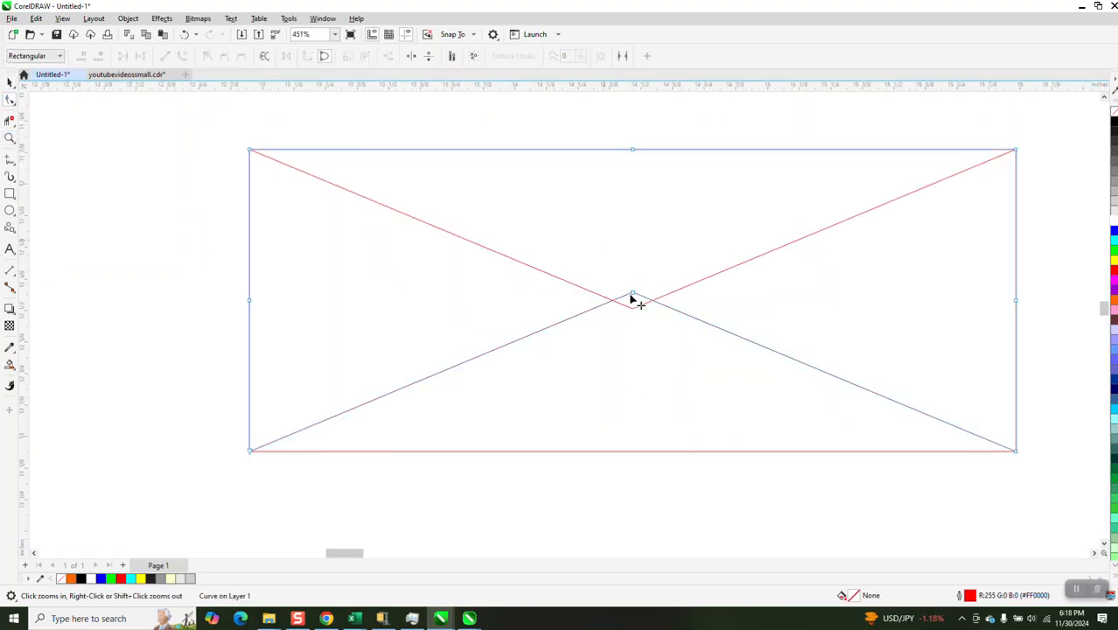
{"action": "left_click_drag", "start_coordinate": [635, 292], "coordinate": [636, 256]}
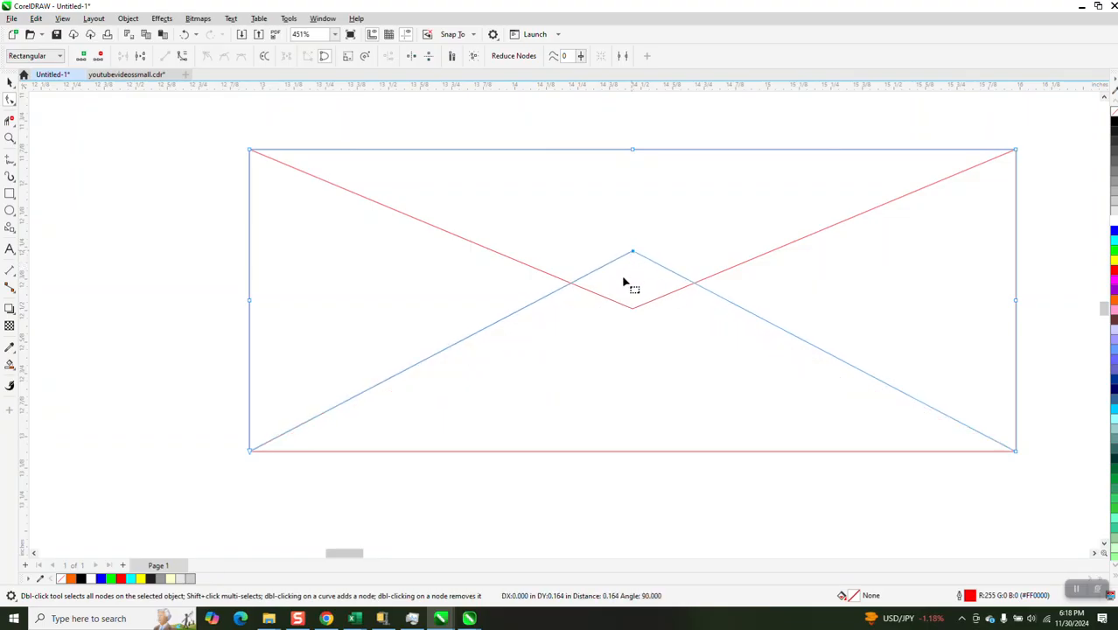
- Draw 2-point vertical lines from both diagonal intersections and the centre peak past the bottom edge, about 0.81, 0.73 and 1.02 in long
{"action": "scroll", "coordinate": [630, 284], "scroll_direction": "down", "scroll_amount": 5}
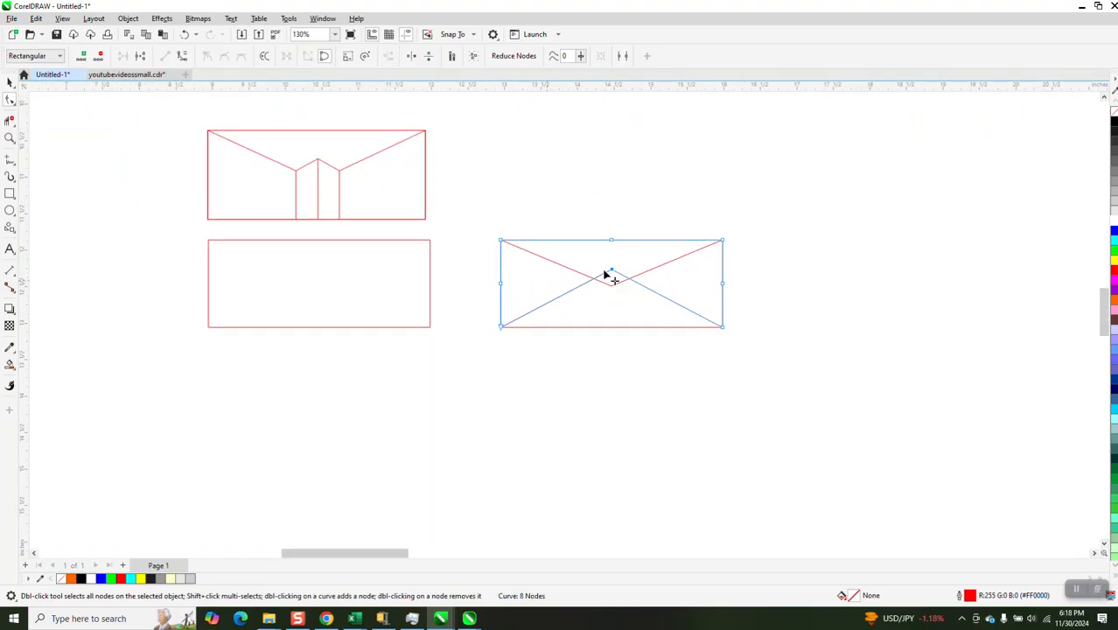
{"action": "left_click", "coordinate": [9, 138]}
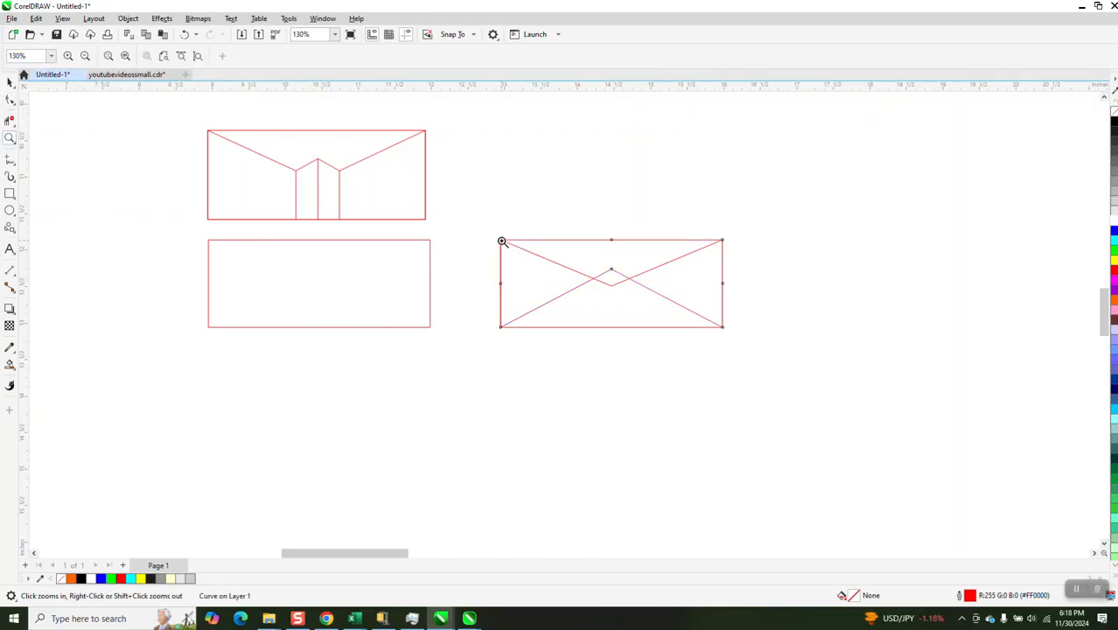
{"action": "left_click_drag", "start_coordinate": [515, 252], "coordinate": [801, 378]}
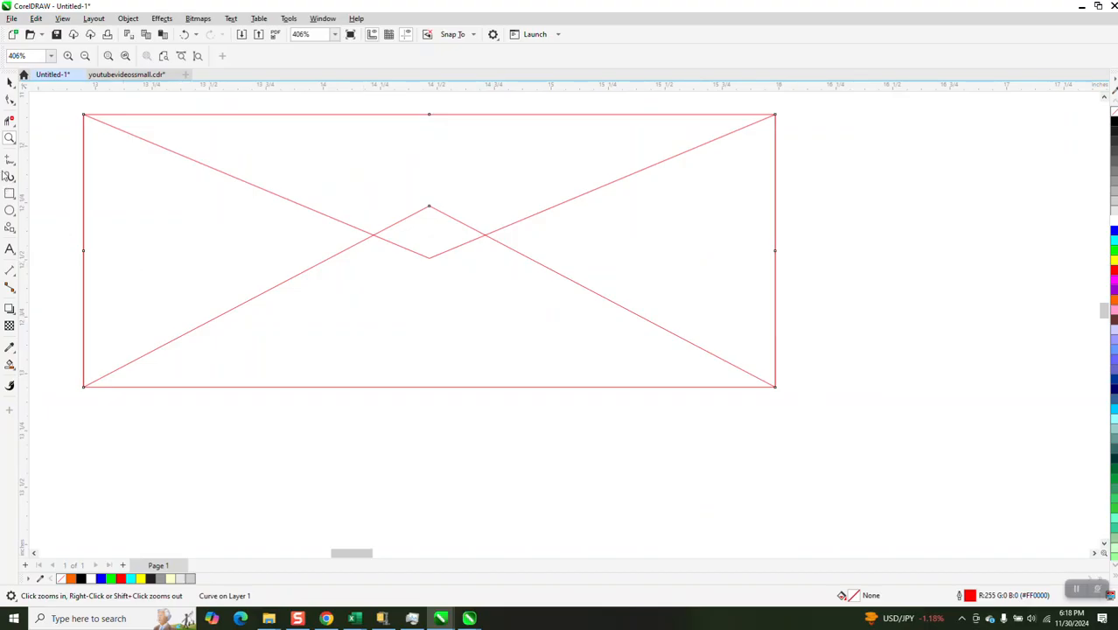
{"action": "left_click", "coordinate": [12, 168]}
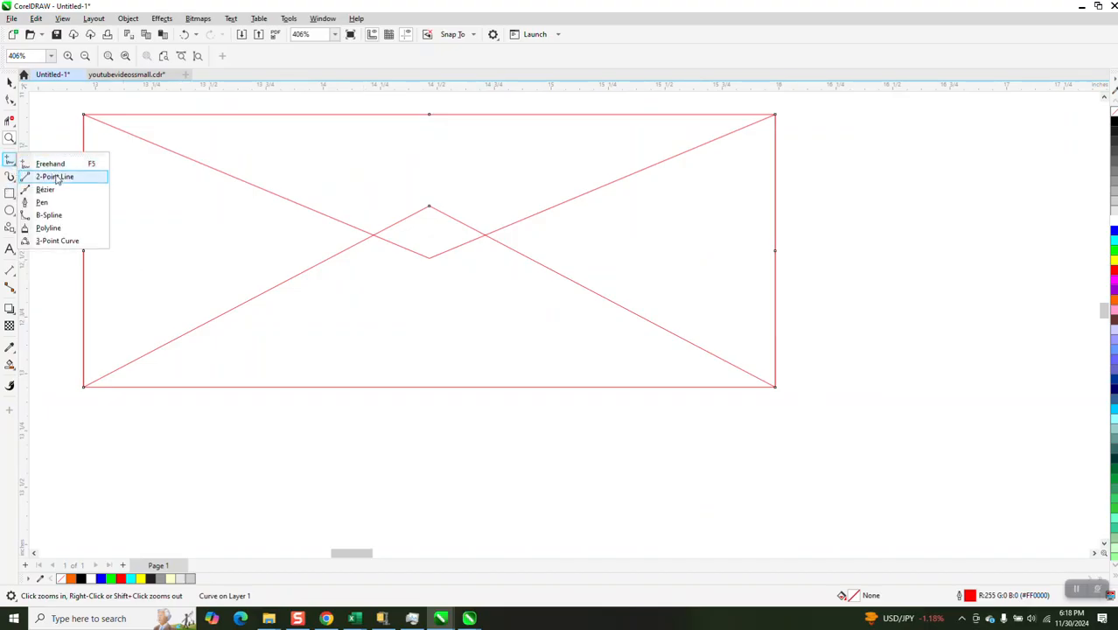
{"action": "left_click", "coordinate": [54, 177]}
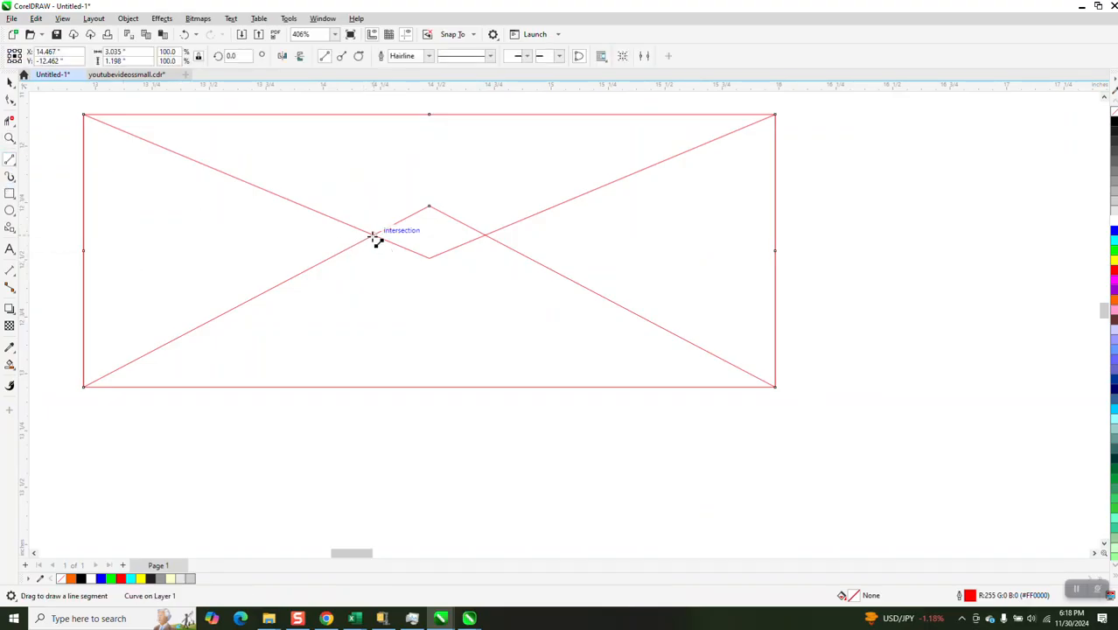
{"action": "left_click_drag", "start_coordinate": [373, 236], "coordinate": [374, 420]}
{"action": "left_click_drag", "start_coordinate": [485, 235], "coordinate": [494, 401]}
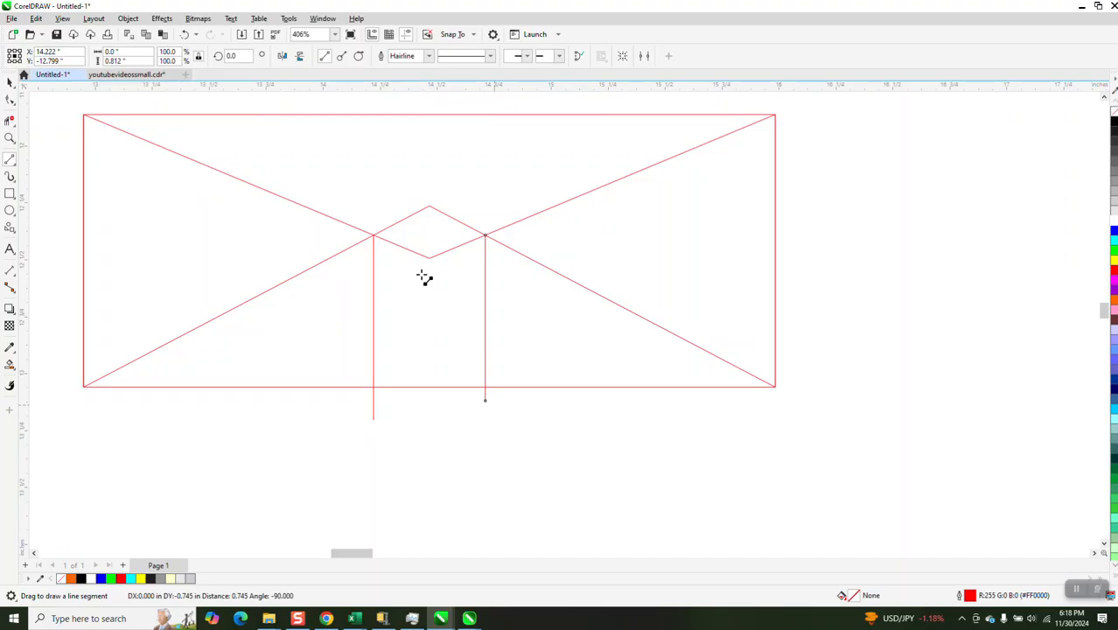
{"action": "scroll", "coordinate": [500, 321], "scroll_direction": "down", "scroll_amount": 4}
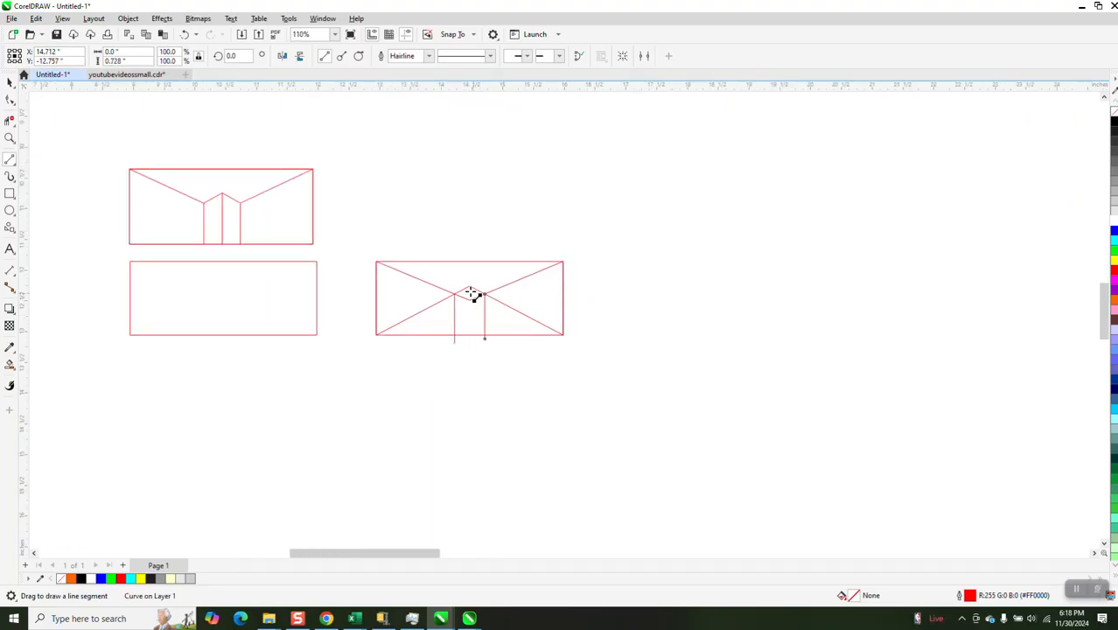
{"action": "left_click_drag", "start_coordinate": [469, 287], "coordinate": [470, 348]}
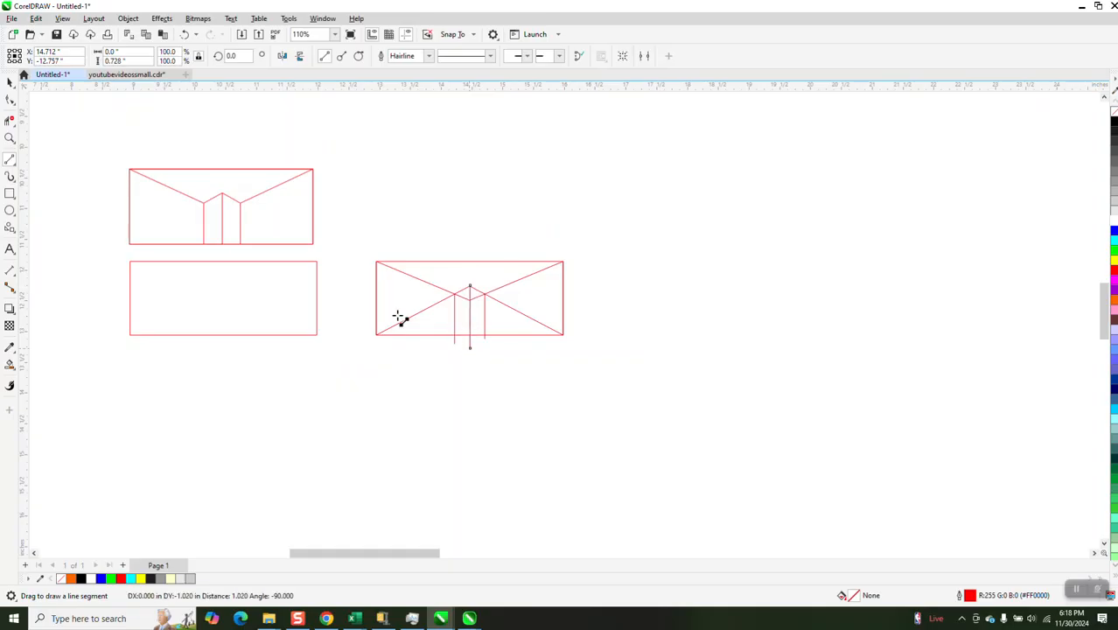
- Delete the line overhangs below the rectangle, the V segments beneath the peak and both lower diagonals with virtual segment delete
{"action": "left_click", "coordinate": [10, 138]}
{"action": "left_click_drag", "start_coordinate": [354, 247], "coordinate": [579, 370]}
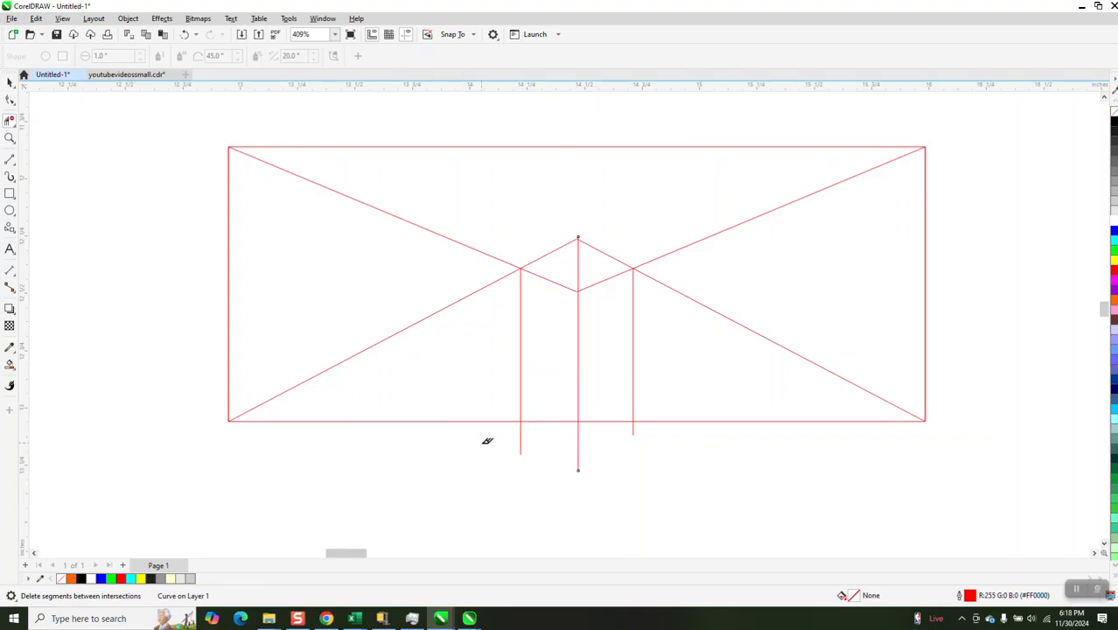
{"action": "left_click_drag", "start_coordinate": [506, 433], "coordinate": [633, 429]}
{"action": "left_click", "coordinate": [598, 284]}
{"action": "left_click", "coordinate": [553, 280]}
{"action": "scroll", "coordinate": [510, 317], "scroll_direction": "down", "scroll_amount": 5}
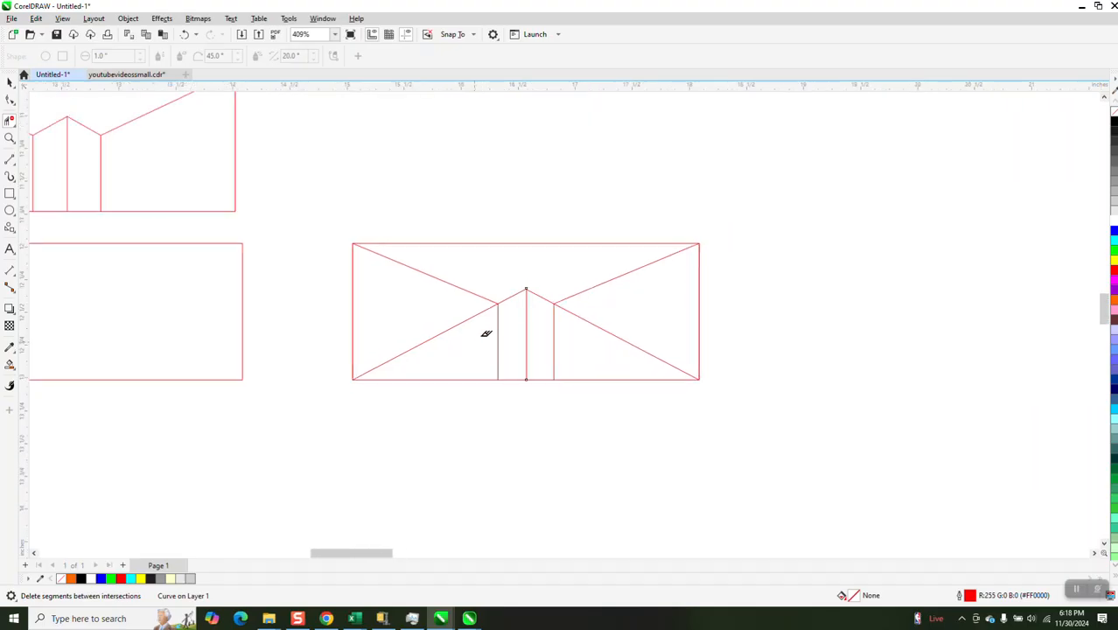
{"action": "left_click", "coordinate": [463, 330]}
{"action": "left_click", "coordinate": [611, 355]}
- Move the whole finished tile outline to just above the upper-left corner of the grey brick pattern
{"action": "left_click", "coordinate": [10, 81]}
{"action": "left_click", "coordinate": [511, 341]}
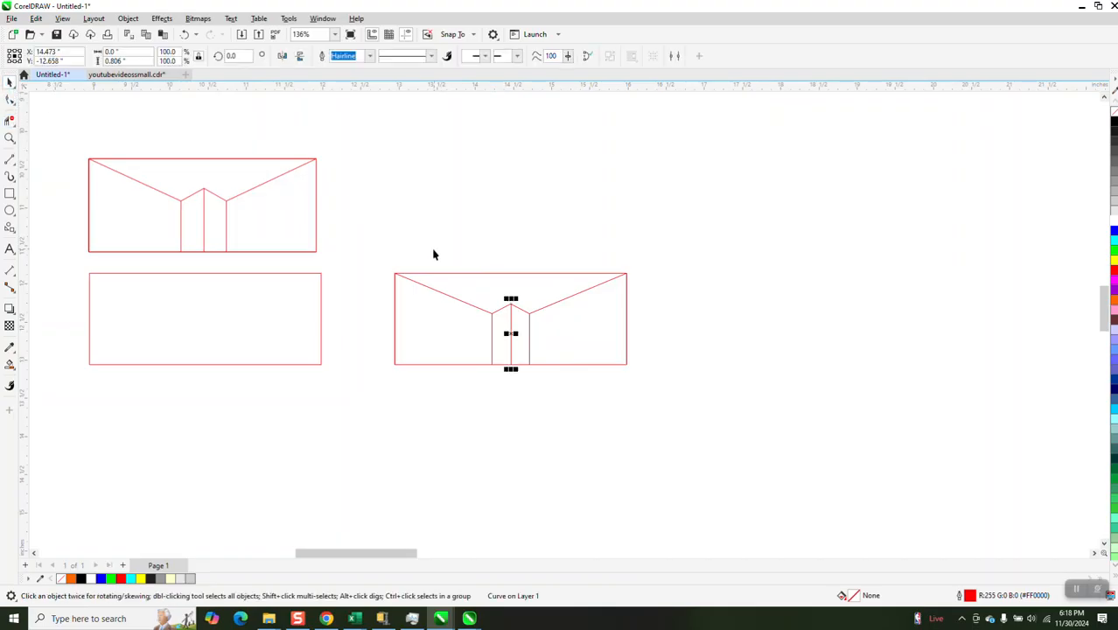
{"action": "scroll", "coordinate": [326, 255], "scroll_direction": "down", "scroll_amount": 5}
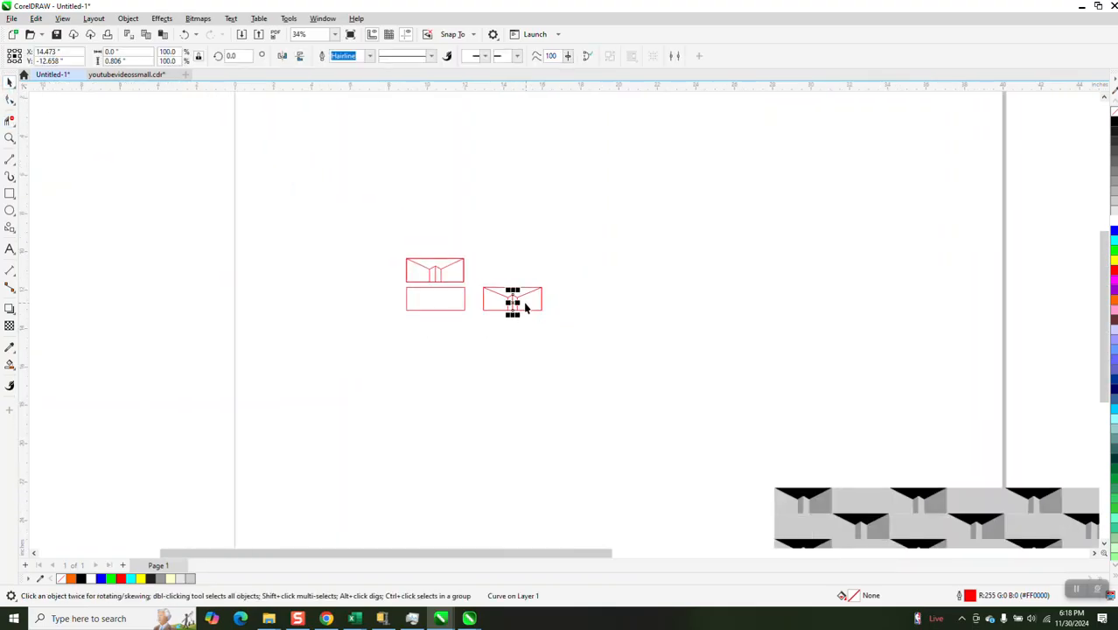
{"action": "mouse_move", "coordinate": [559, 328]}
{"action": "left_mouse_down"}
{"action": "mouse_move", "coordinate": [549, 353]}
{"action": "mouse_move", "coordinate": [643, 433]}
{"action": "mouse_move", "coordinate": [709, 404]}
{"action": "left_mouse_up"}
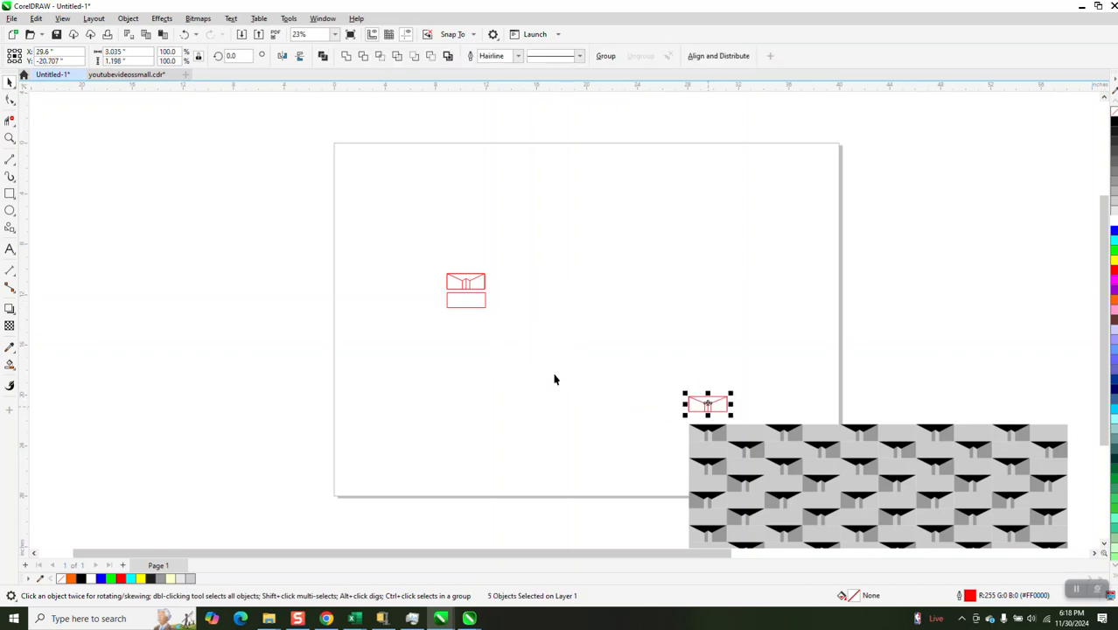
- Fill the upper V-shaped region of the new tile with black using Smart Fill without an outline
{"action": "left_click", "coordinate": [9, 139]}
{"action": "left_click_drag", "start_coordinate": [649, 367], "coordinate": [817, 467]}
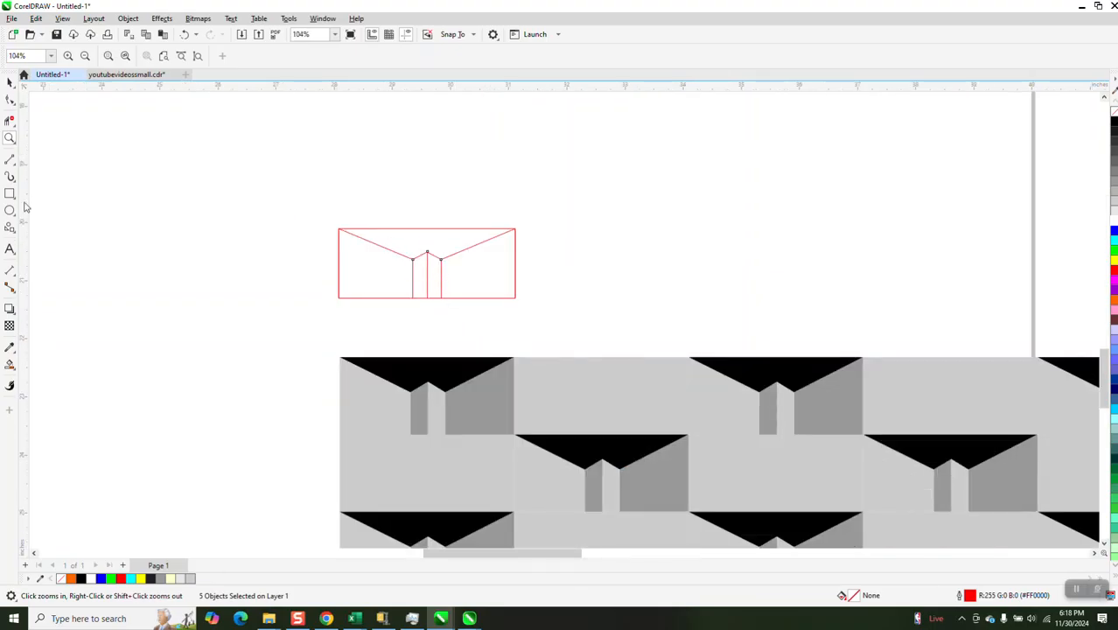
{"action": "left_click", "coordinate": [10, 365]}
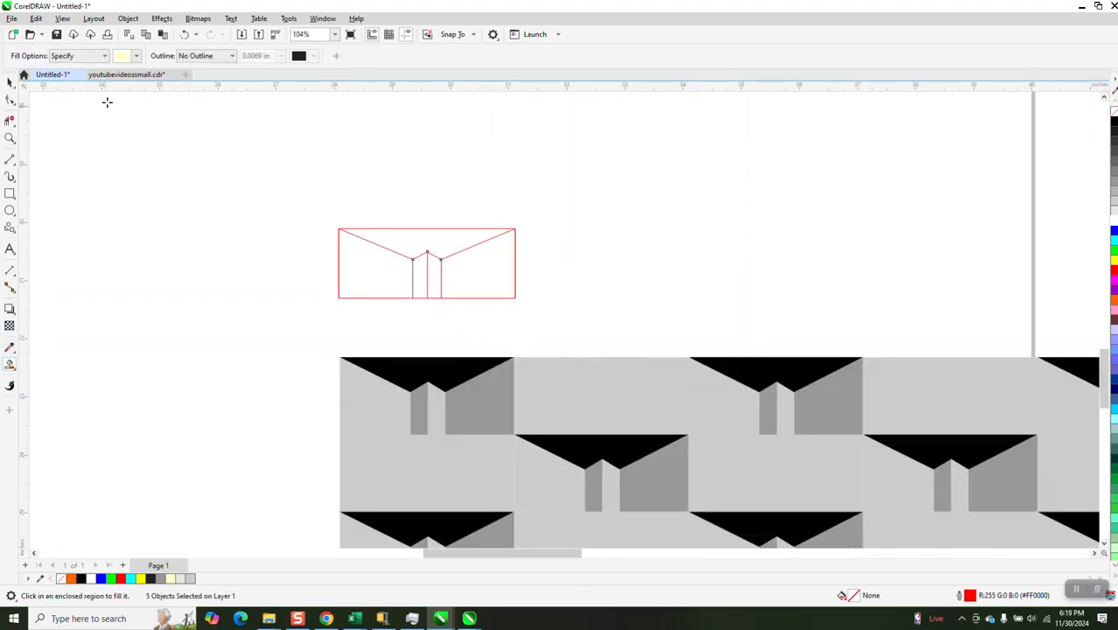
{"action": "left_click", "coordinate": [137, 56]}
{"action": "left_click", "coordinate": [130, 115]}
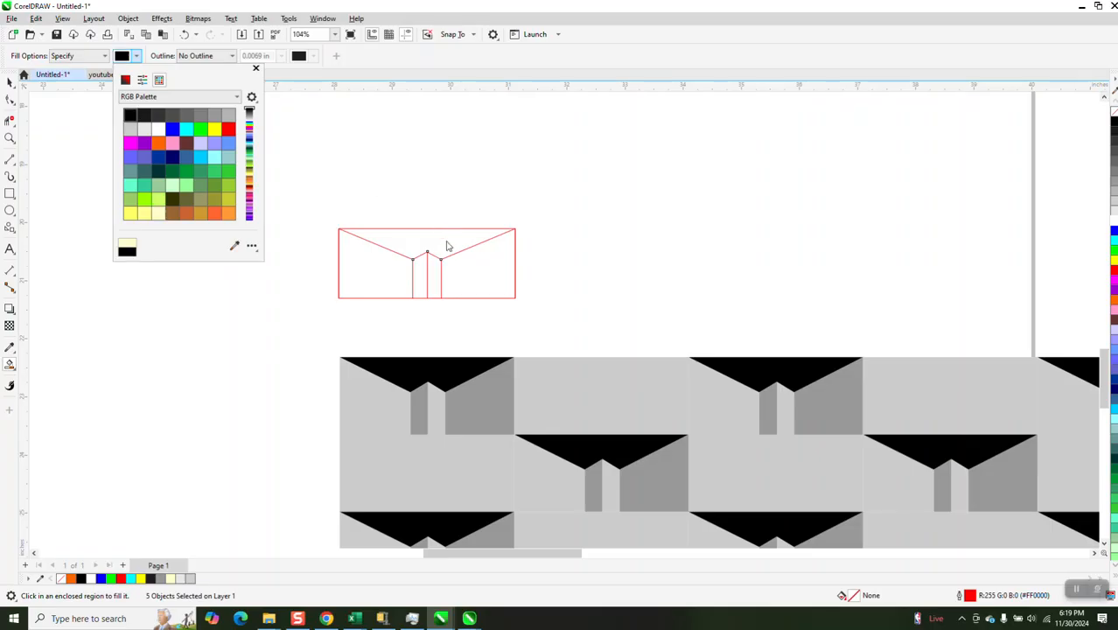
{"action": "left_click", "coordinate": [447, 242]}
{"action": "left_click", "coordinate": [447, 240]}
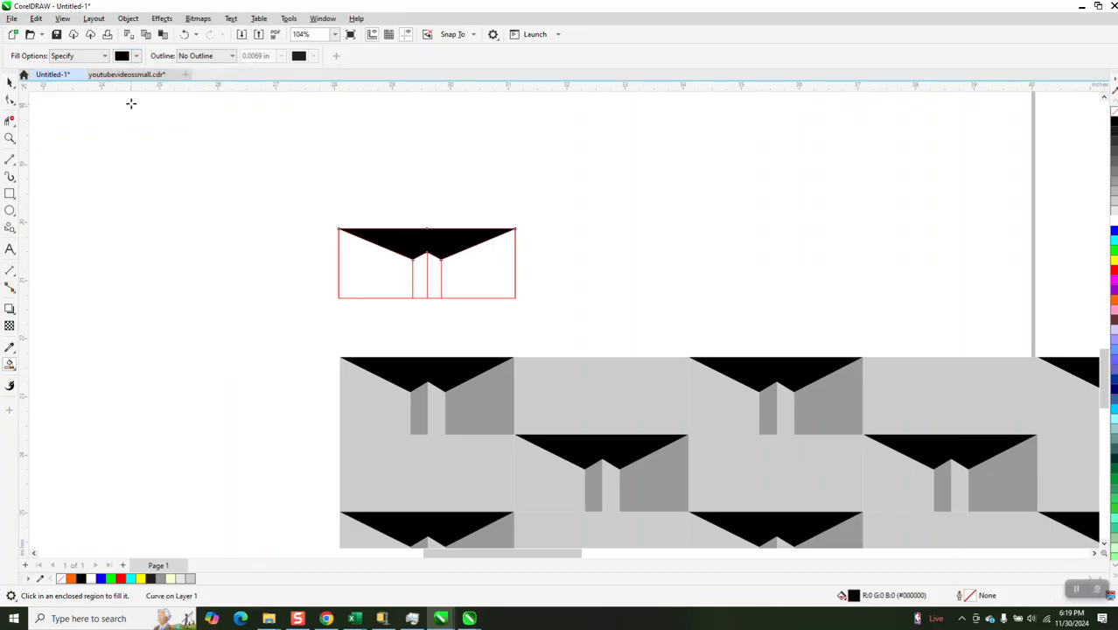
- Fill the left centre strip and the right side panel of the tile with grey #808080 using Smart Fill
{"action": "left_click", "coordinate": [136, 56]}
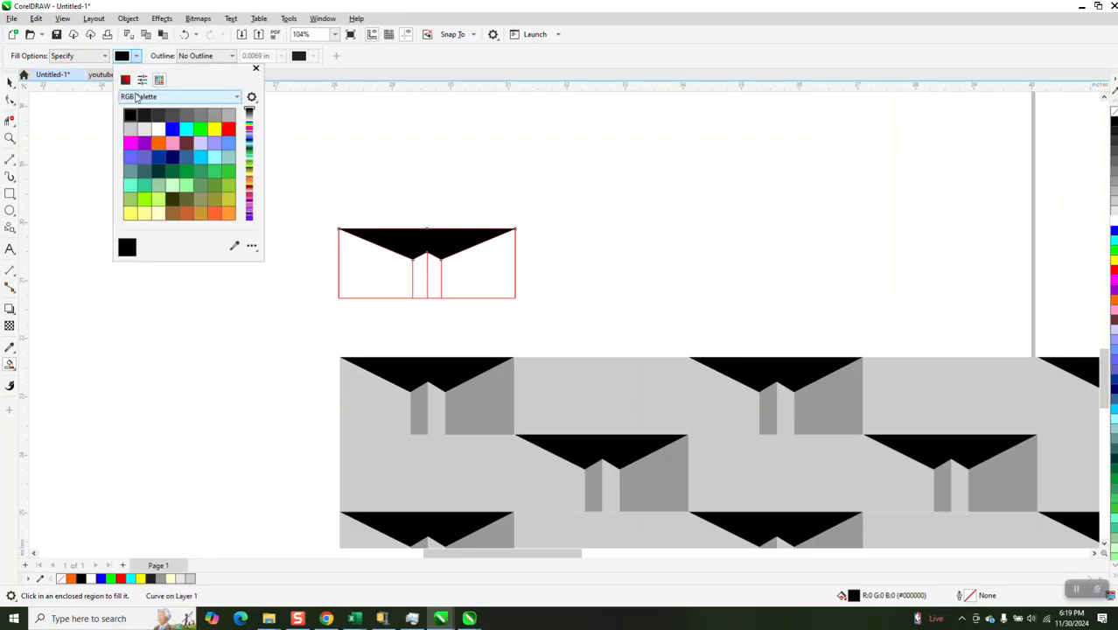
{"action": "left_click", "coordinate": [195, 117]}
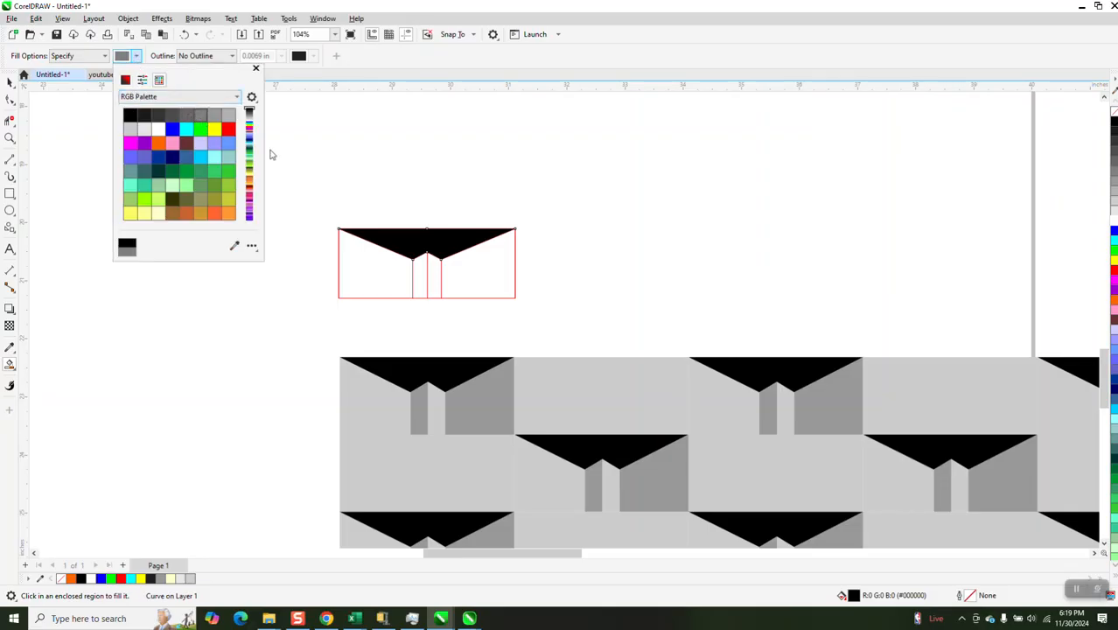
{"action": "left_click", "coordinate": [414, 268]}
{"action": "left_click", "coordinate": [418, 272]}
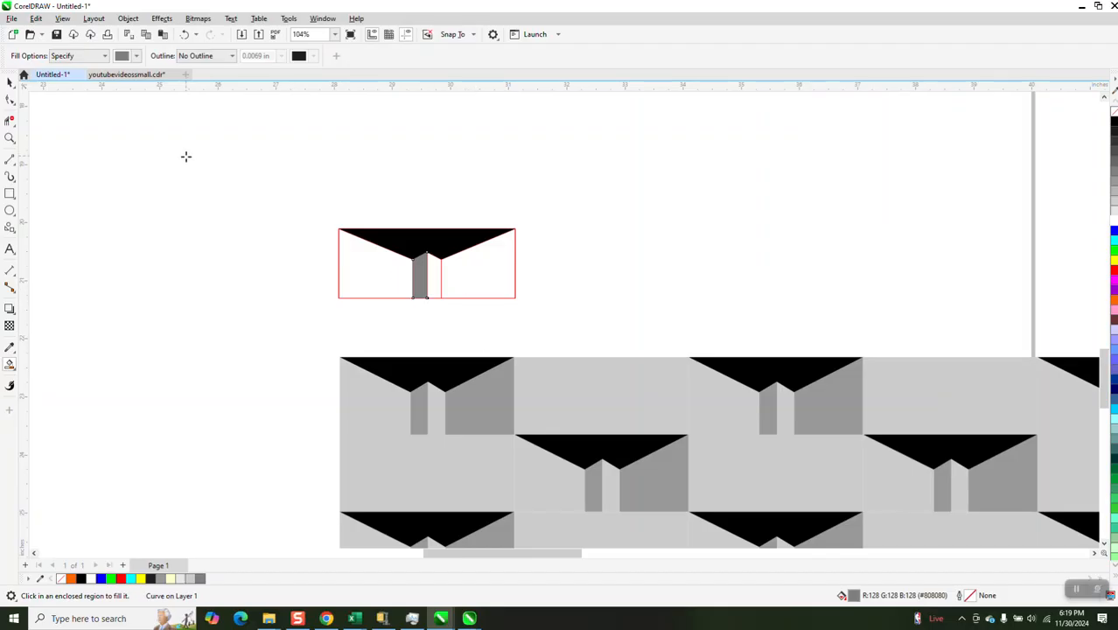
{"action": "left_click", "coordinate": [486, 275]}
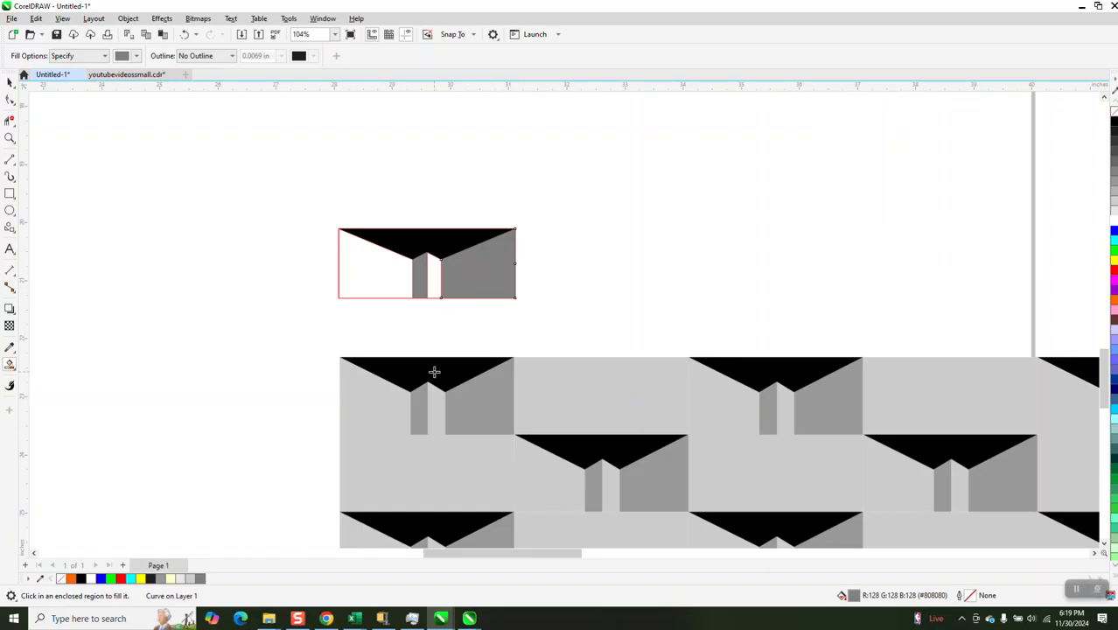
- Fill the tile's right centre strip and left side panel with light grey #CCCCCC using Smart Fill
{"action": "left_click", "coordinate": [136, 56]}
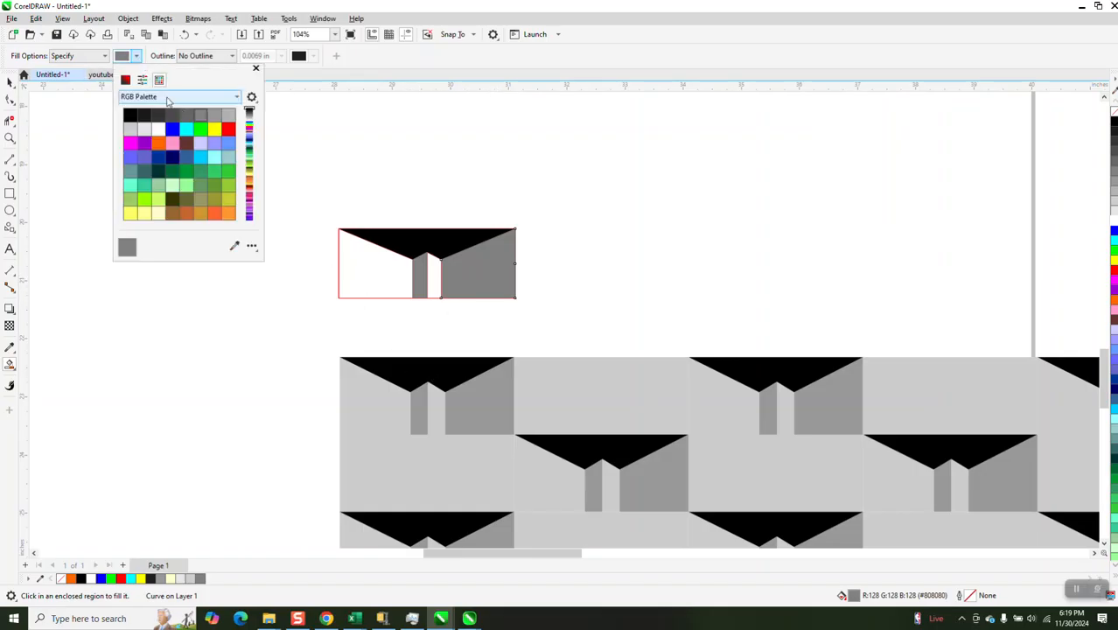
{"action": "left_click", "coordinate": [130, 128]}
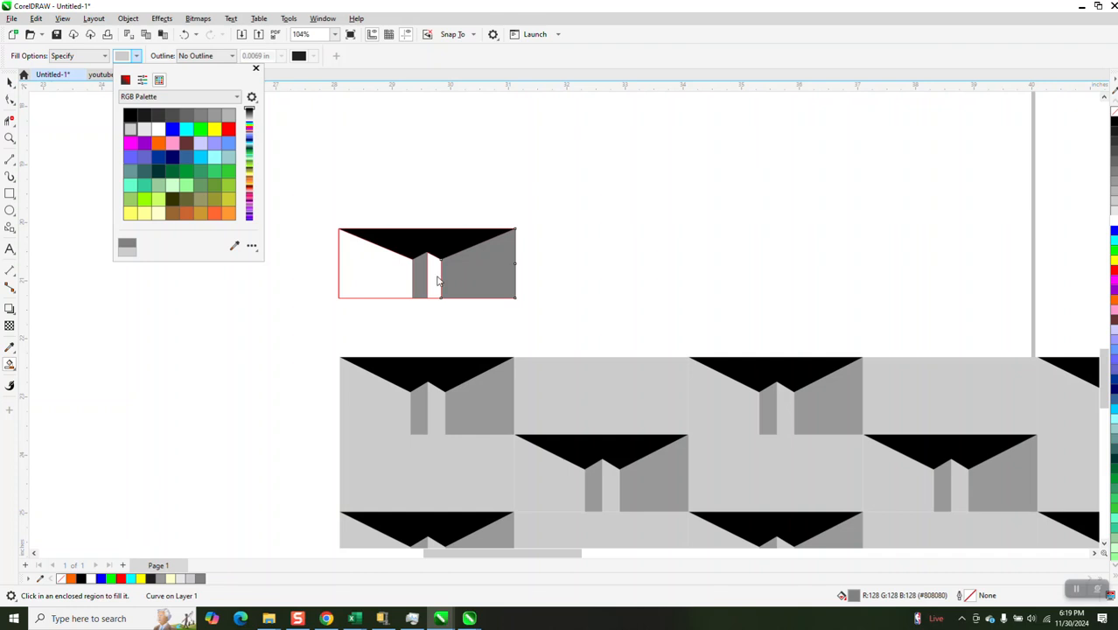
{"action": "left_click", "coordinate": [437, 280]}
{"action": "left_click", "coordinate": [387, 280]}
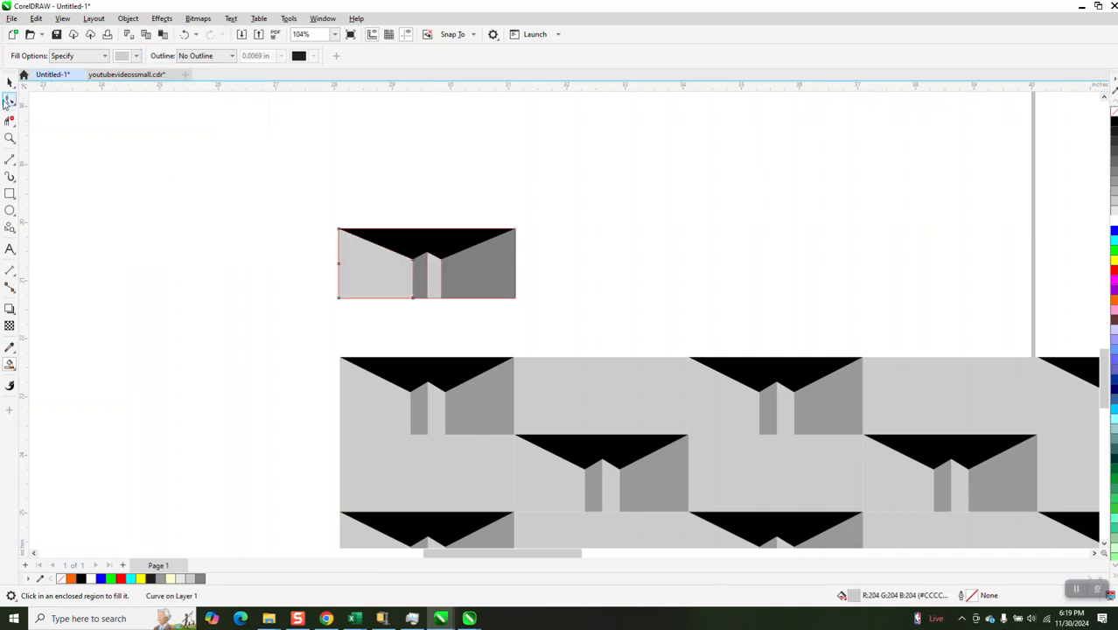
- Move all five filled shapes of the tile 4 inches to the right, off the red outline
{"action": "left_click", "coordinate": [9, 81]}
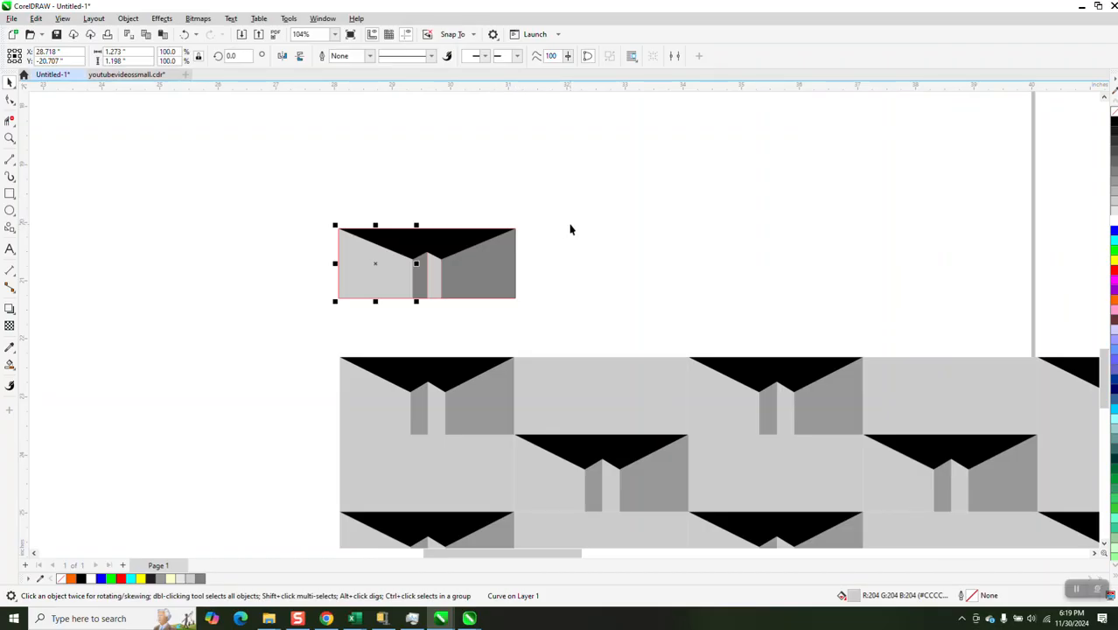
{"action": "left_click_drag", "start_coordinate": [338, 229], "coordinate": [570, 229]}
{"action": "left_click", "coordinate": [439, 280]}
{"action": "key", "text": "ctrl+r"}
{"action": "left_click", "coordinate": [418, 282]}
{"action": "key", "text": "ctrl+r"}
{"action": "left_click", "coordinate": [471, 284]}
{"action": "key", "text": "ctrl+r"}
{"action": "left_click", "coordinate": [457, 239]}
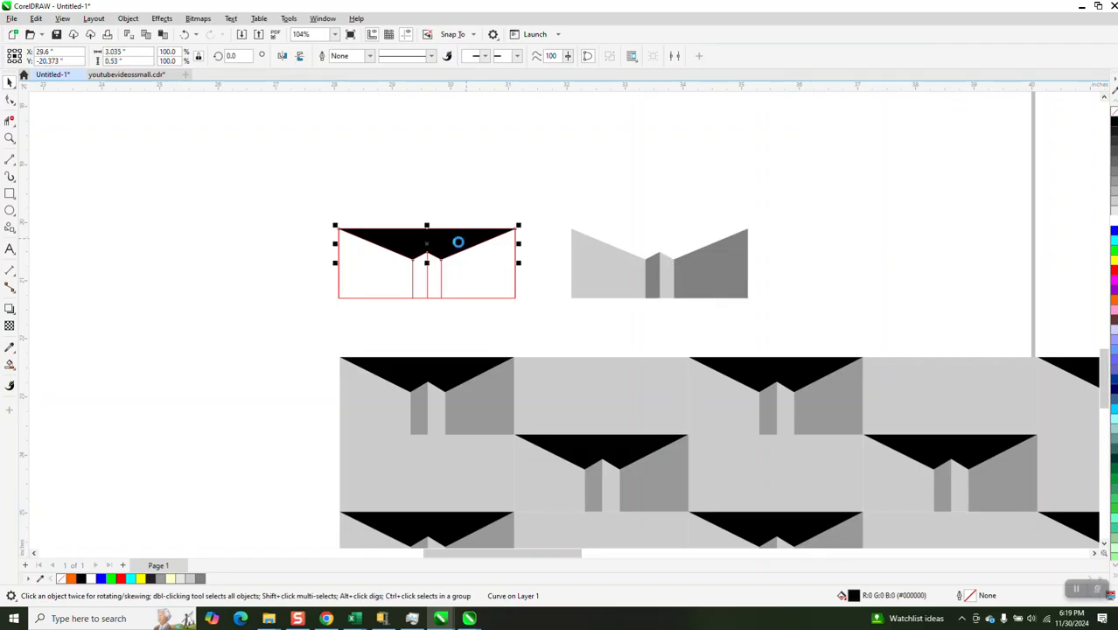
{"action": "key", "text": "ctrl+r"}
- Delete the empty red tile outline, then shift the five filled shapes back above the pattern and group them
{"action": "left_click_drag", "start_coordinate": [324, 211], "coordinate": [542, 308]}
{"action": "key", "text": "Delete"}
{"action": "left_click_drag", "start_coordinate": [708, 317], "coordinate": [784, 338]}
{"action": "left_click_drag", "start_coordinate": [660, 264], "coordinate": [554, 253]}
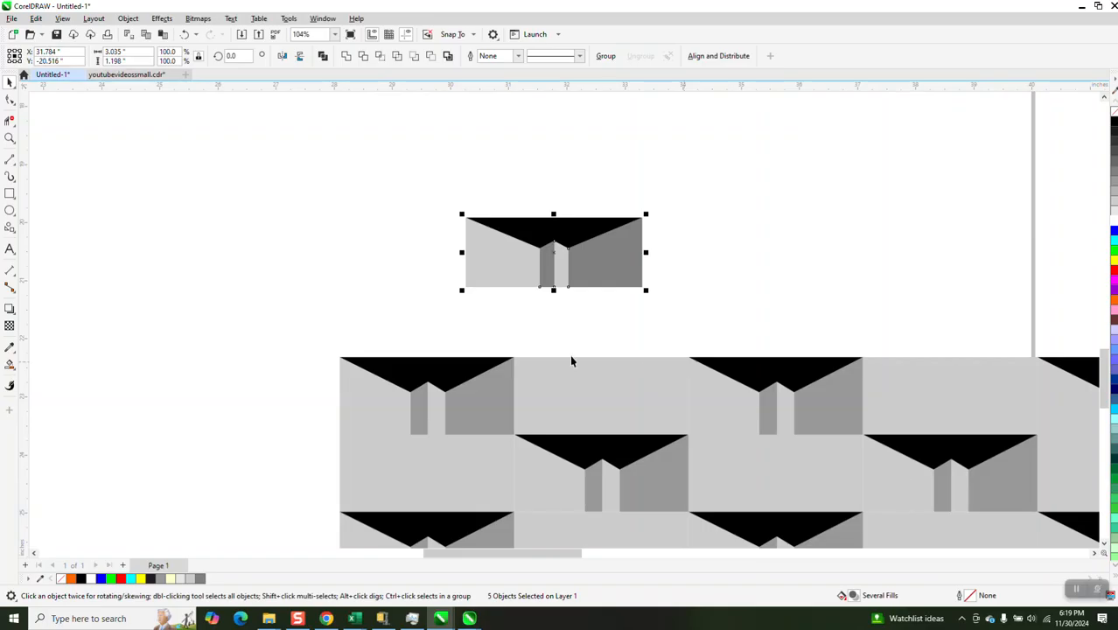
{"action": "key", "text": "ctrl+g"}
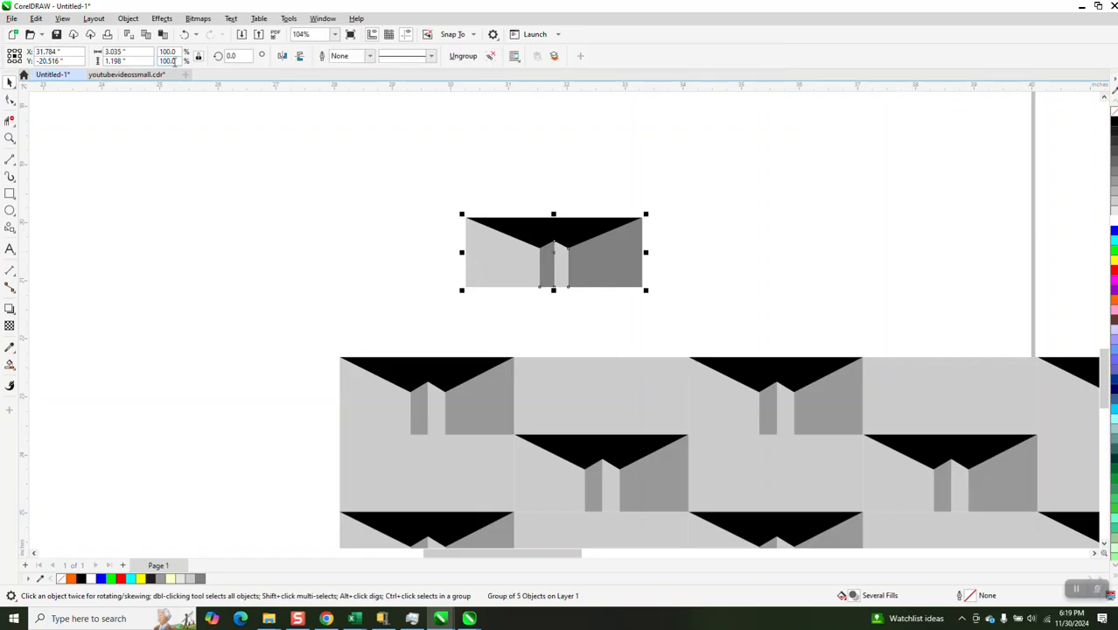
- Resize the grouped tile to 4 inches wide and 1.5 inches high
{"action": "left_click", "coordinate": [130, 54]}
{"action": "type", "text": "4"}
{"action": "key", "text": "Return"}
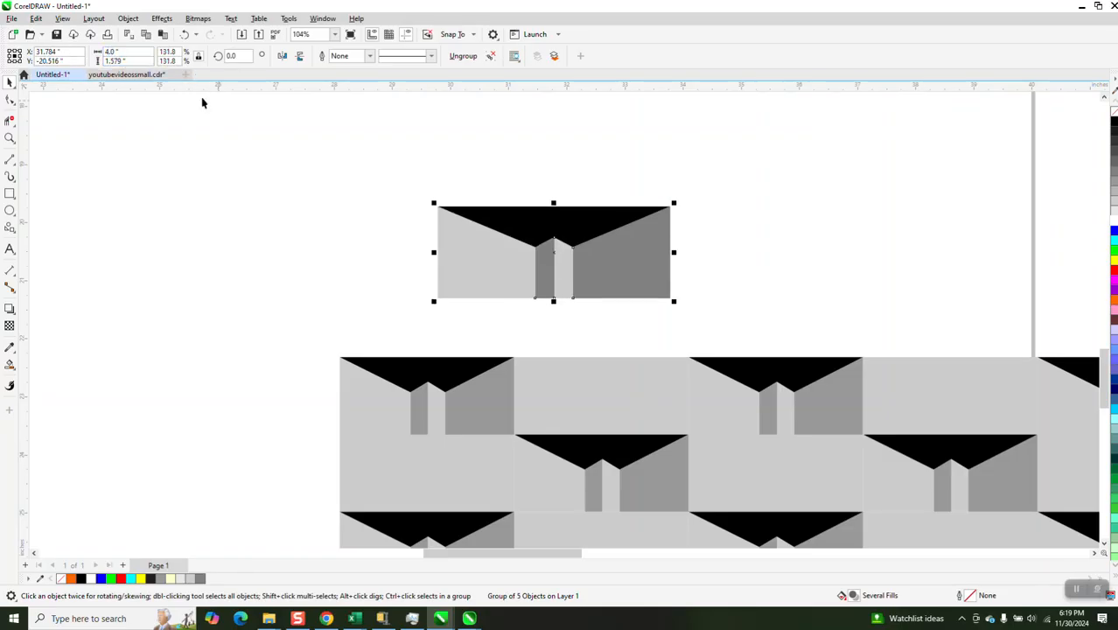
{"action": "left_click", "coordinate": [110, 62]}
{"action": "type", "text": "10.5"}
{"action": "key", "text": "Return"}
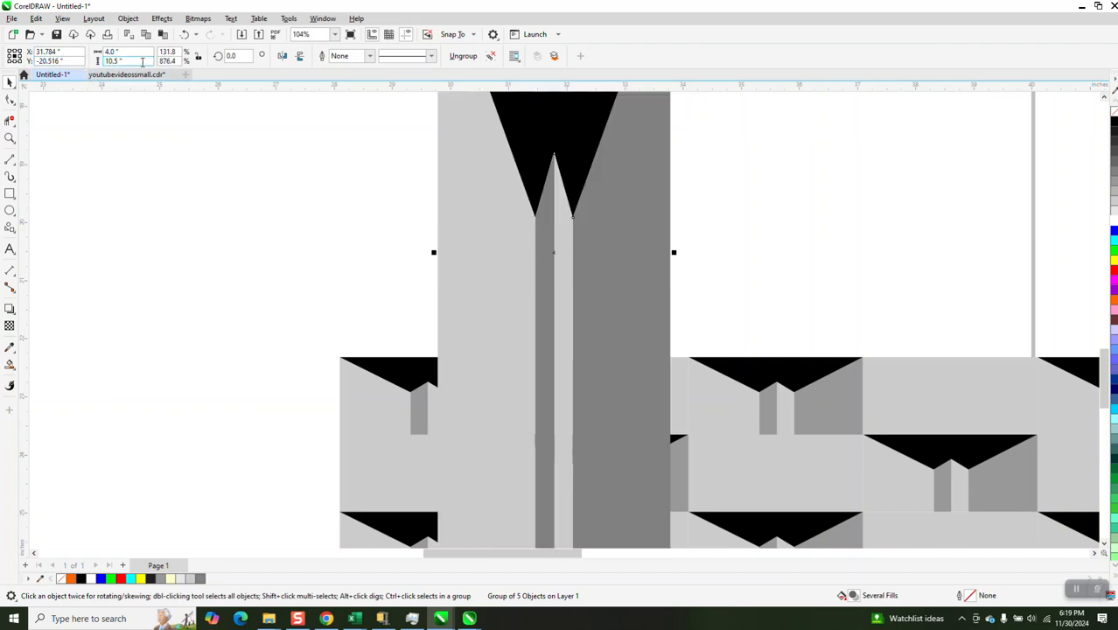
{"action": "type", "text": "1.5"}
{"action": "key", "text": "Return"}
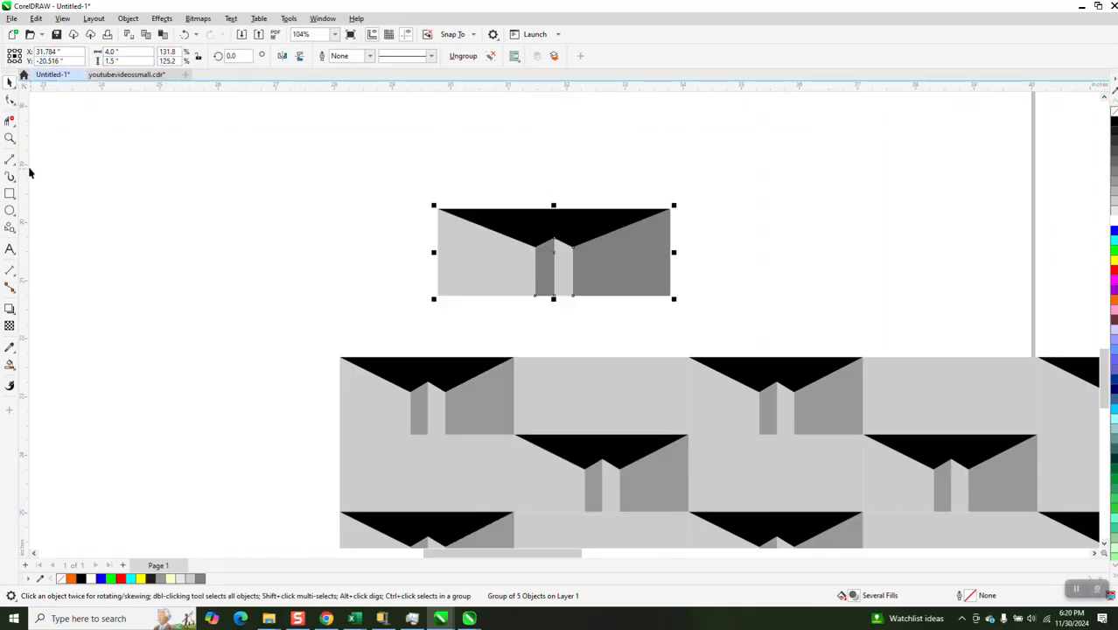
- Draw a rectangle above the tile and set its size to 4 by 1.5 inches
{"action": "left_click", "coordinate": [10, 193]}
{"action": "left_click_drag", "start_coordinate": [333, 132], "coordinate": [535, 204]}
{"action": "left_click", "coordinate": [132, 52]}
{"action": "type", "text": "4"}
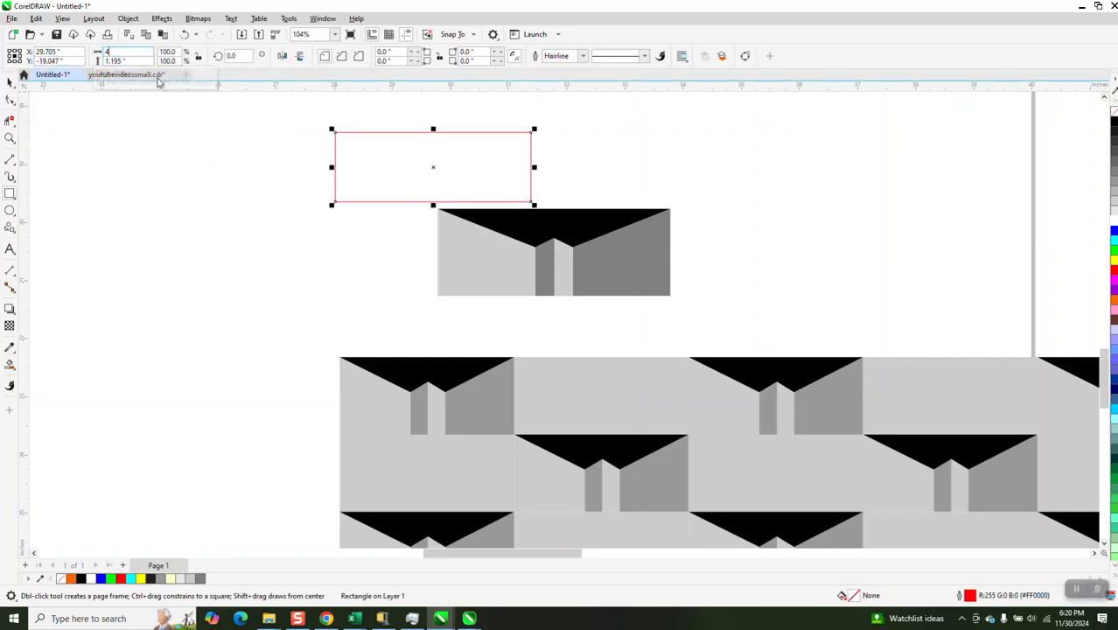
{"action": "key", "text": "Tab"}
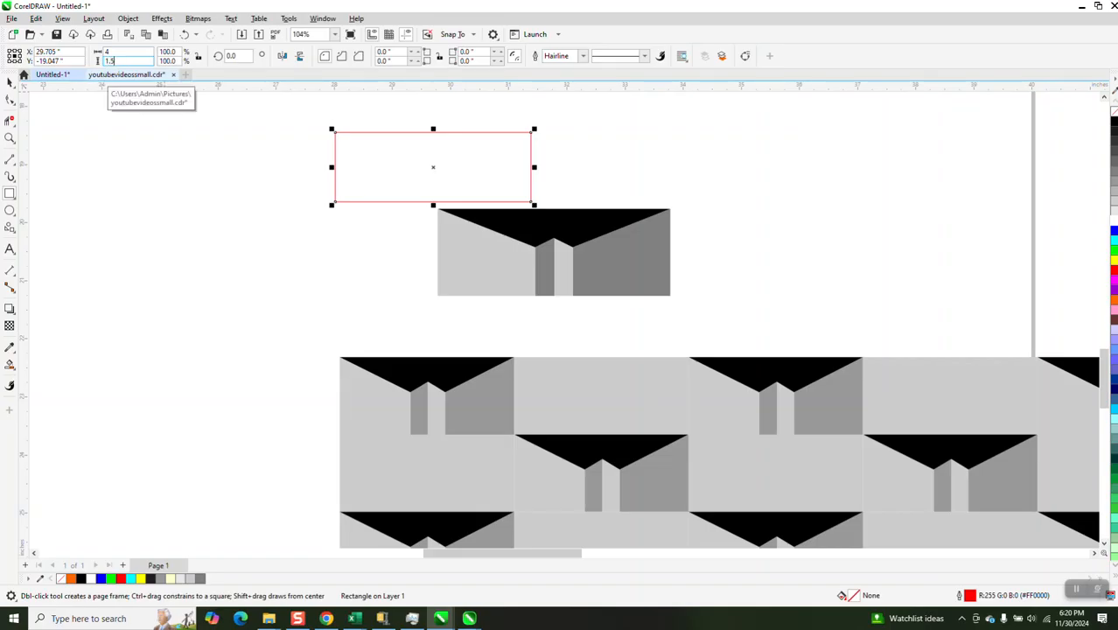
{"action": "type", "text": "1.5"}
{"action": "key", "text": "Return"}
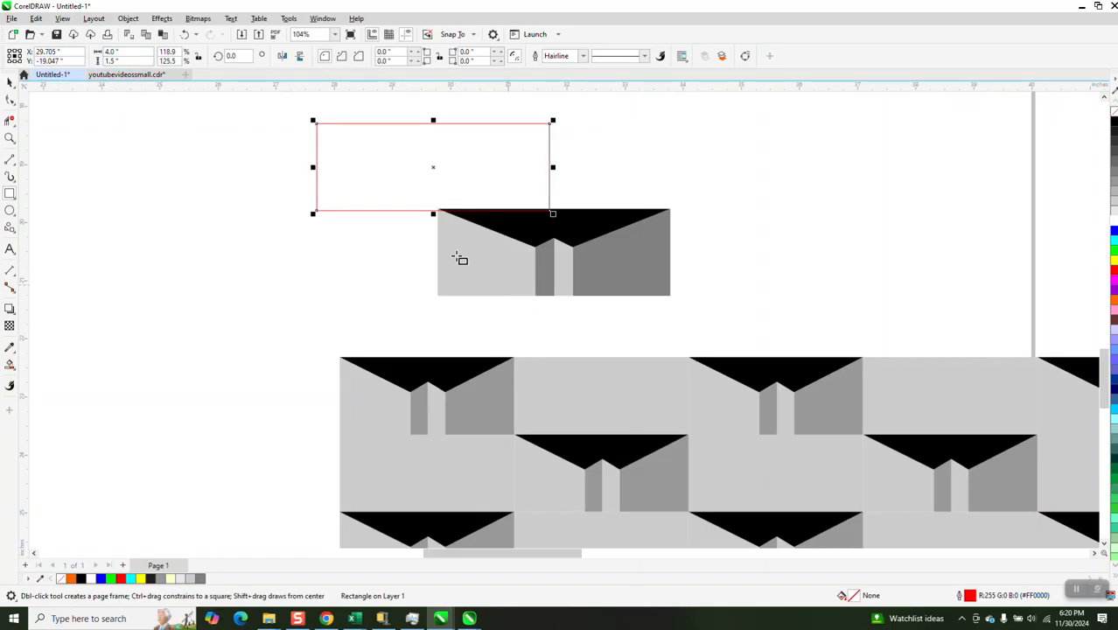
{"action": "left_click", "coordinate": [13, 371]}
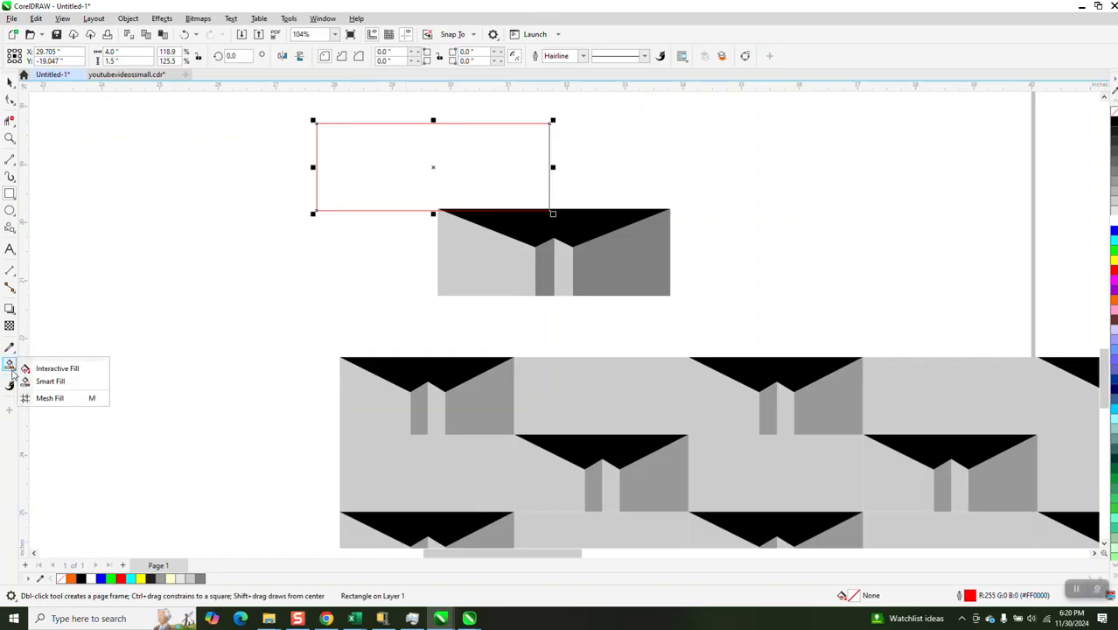
{"action": "left_click", "coordinate": [50, 382]}
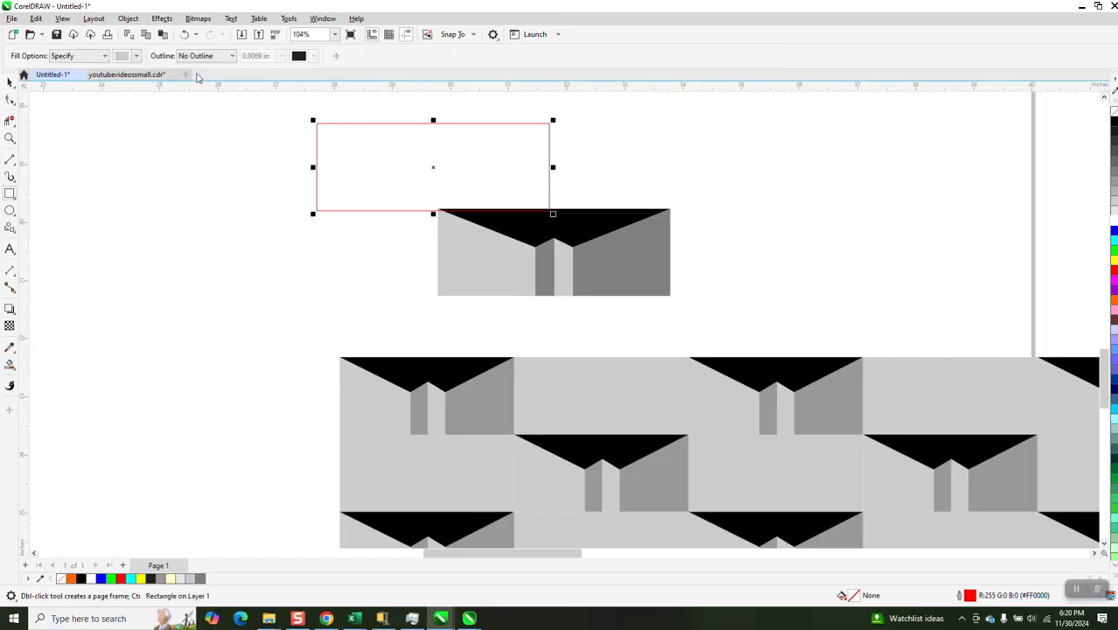
{"action": "left_click", "coordinate": [136, 58]}
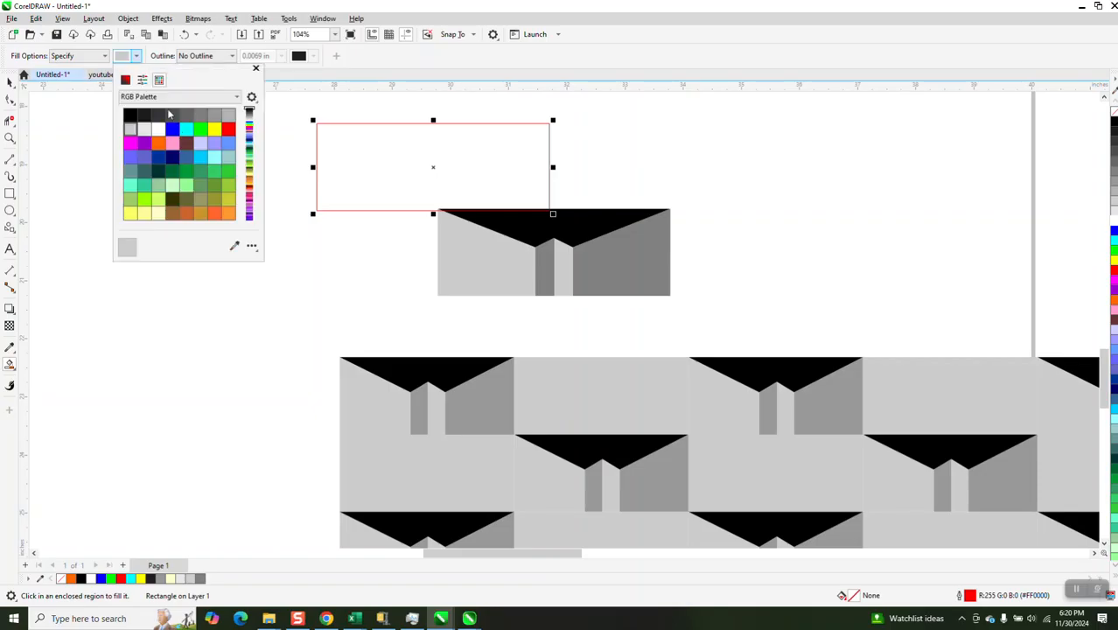
{"action": "left_click", "coordinate": [455, 263]}
{"action": "left_click", "coordinate": [136, 135]}
{"action": "key", "text": "space"}
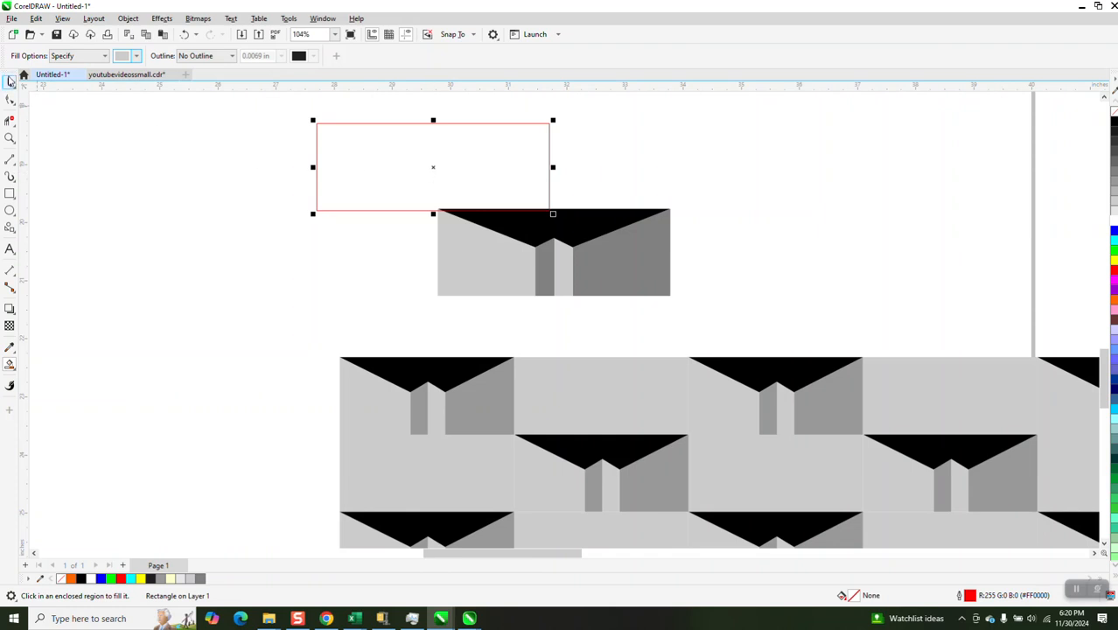
- Move the new rectangle up clear of the tile and fill it with light grey #CCCCCC using Smart Fill
{"action": "left_click_drag", "start_coordinate": [441, 178], "coordinate": [441, 167]}
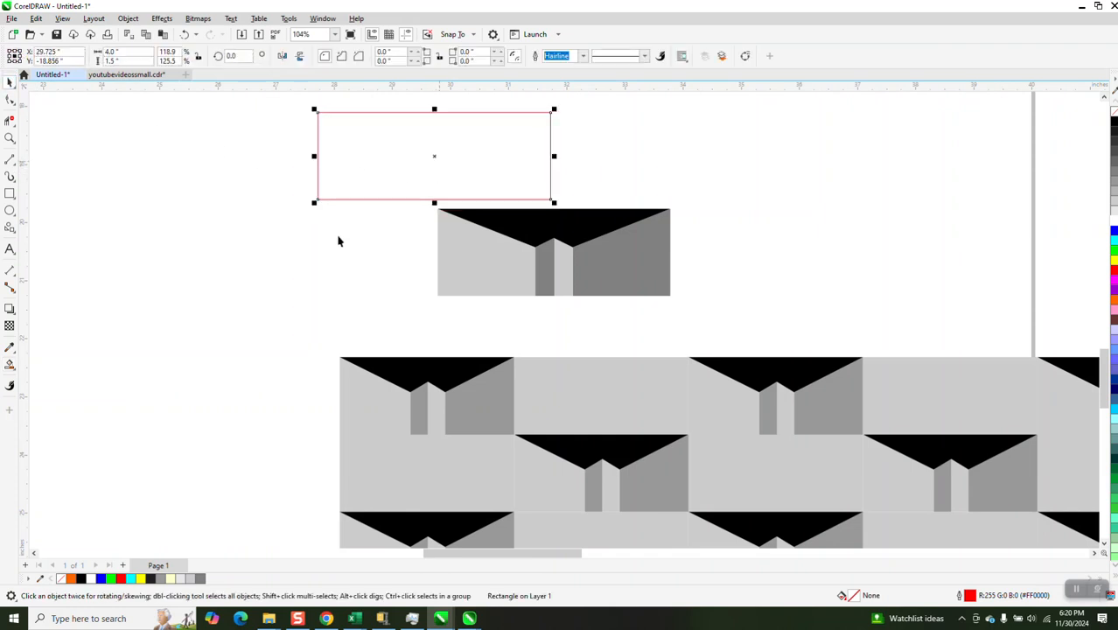
{"action": "left_click", "coordinate": [11, 365]}
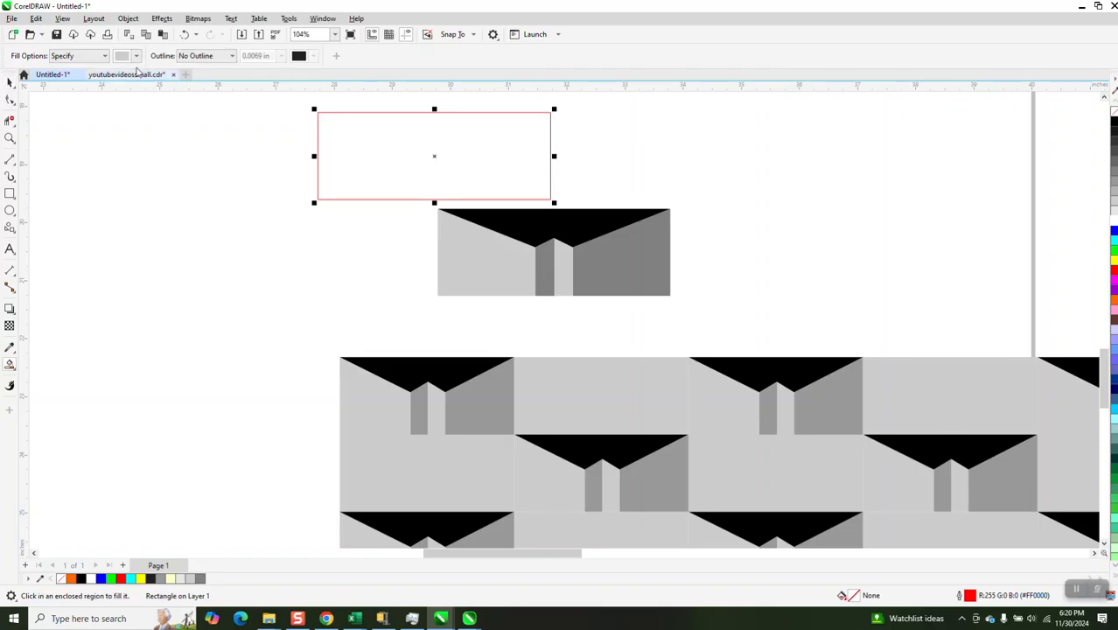
{"action": "left_click", "coordinate": [135, 56]}
{"action": "left_click", "coordinate": [240, 246]}
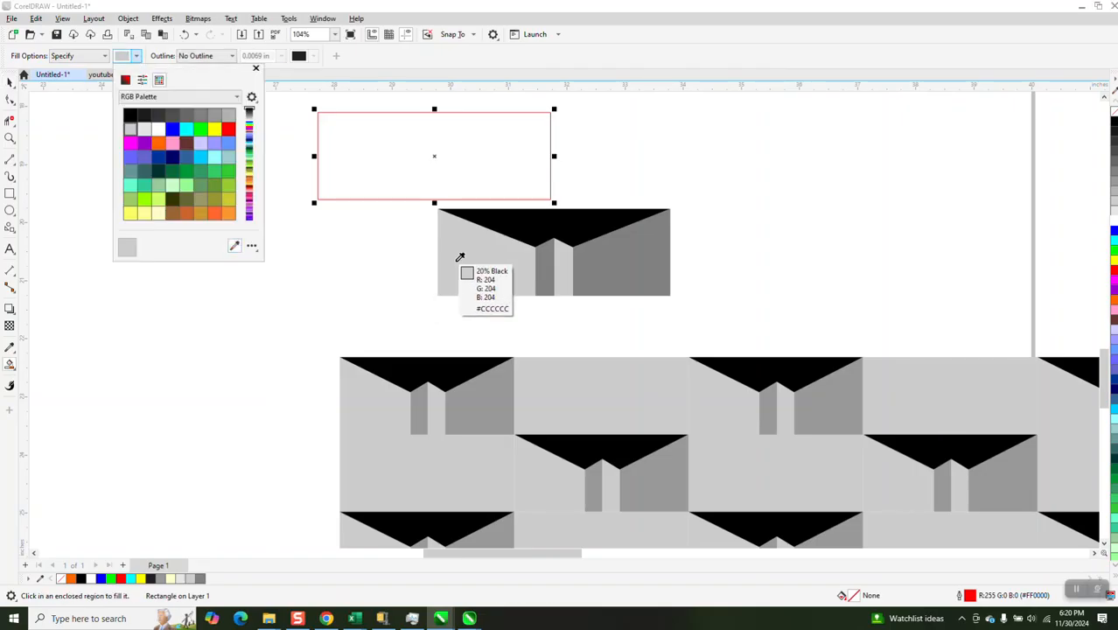
{"action": "left_click", "coordinate": [443, 147]}
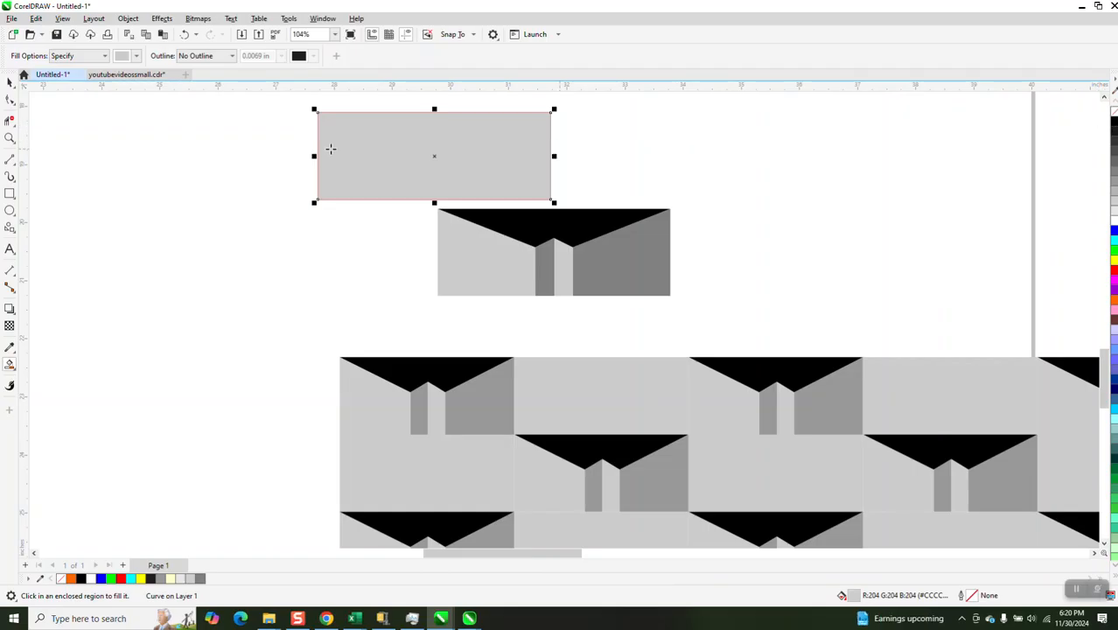
- Move the light grey fill 8 inches right off its red rectangle and delete that rectangle
{"action": "left_click", "coordinate": [10, 81]}
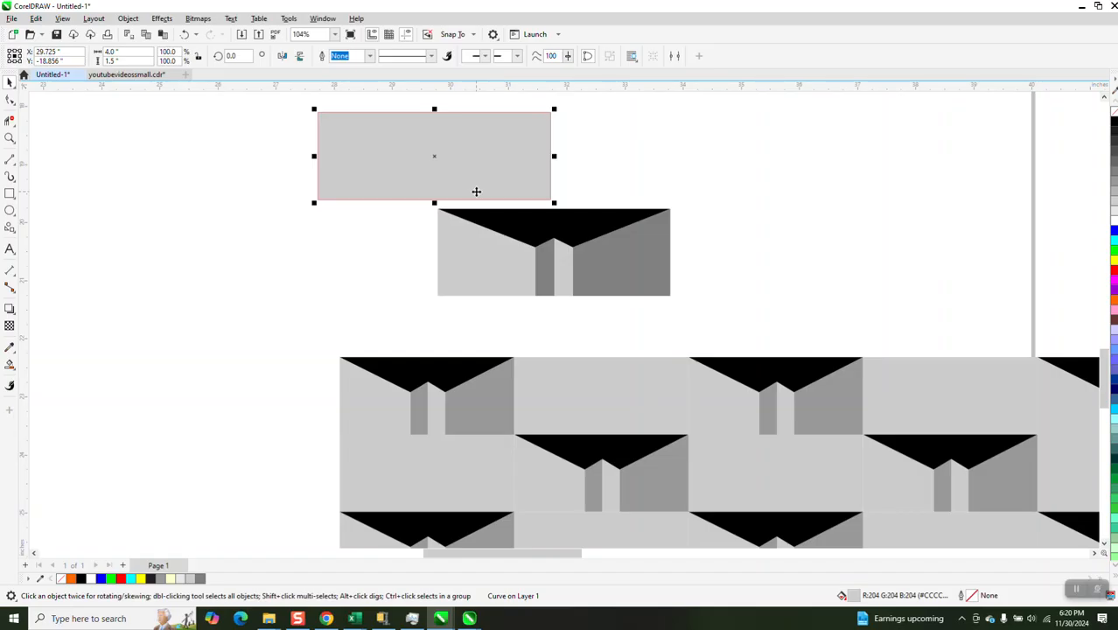
{"action": "key", "text": "Right"}
{"action": "key", "text": "Right"}
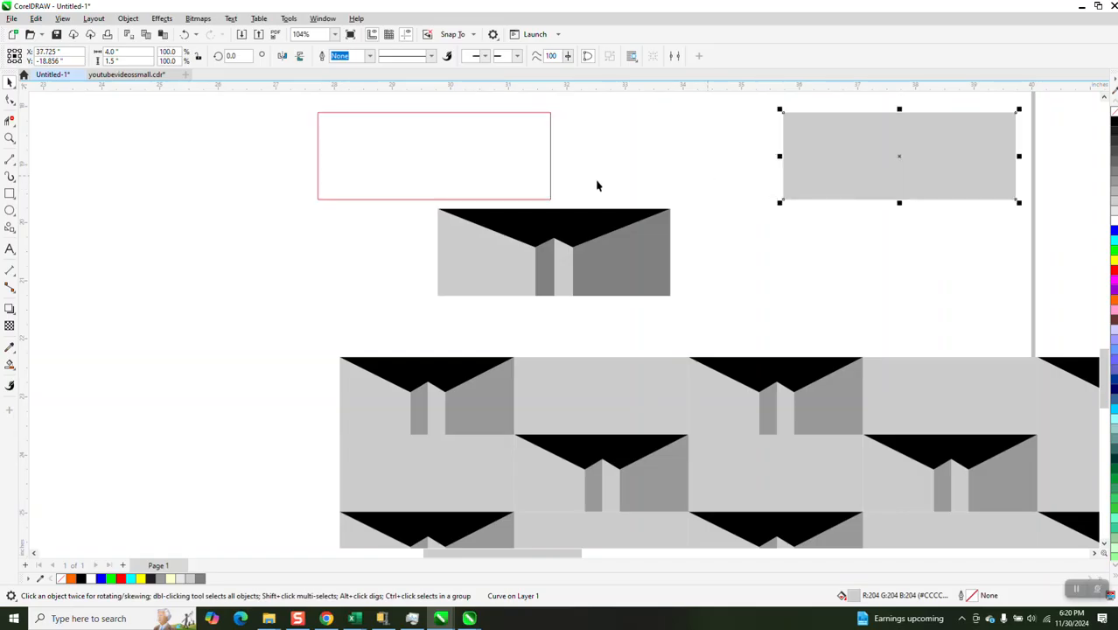
{"action": "left_click", "coordinate": [549, 175]}
{"action": "key", "text": "Delete"}
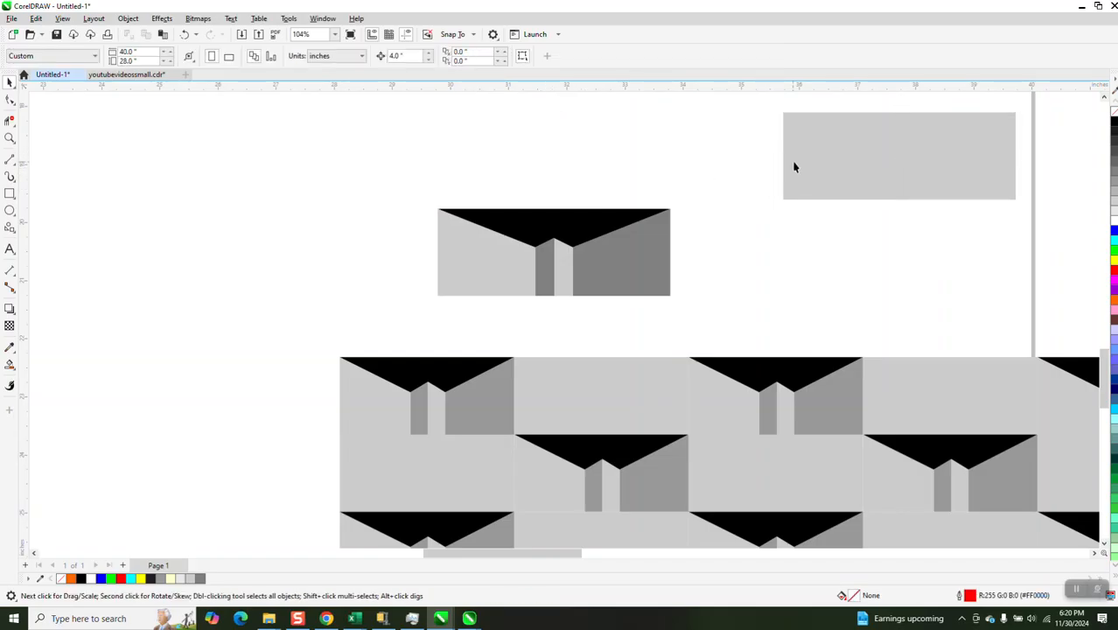
- Snap the plain grey rectangle against the tile's right edge and move the pair onto the page below the red outlines
{"action": "left_click", "coordinate": [786, 115]}
{"action": "left_click_drag", "start_coordinate": [786, 114], "coordinate": [670, 211]}
{"action": "scroll", "coordinate": [449, 173], "scroll_direction": "down", "scroll_amount": 2}
{"action": "scroll", "coordinate": [450, 173], "scroll_direction": "down", "scroll_amount": 3}
{"action": "left_click_drag", "start_coordinate": [455, 168], "coordinate": [415, 190]}
{"action": "scroll", "coordinate": [840, 256], "scroll_direction": "down", "scroll_amount": 2}
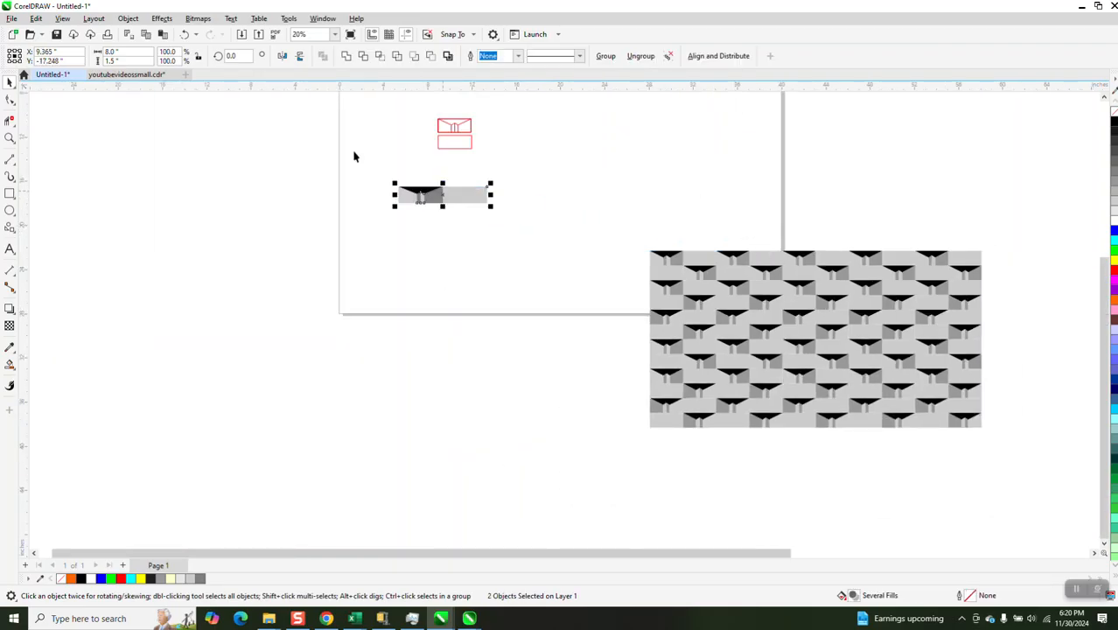
- Set the nudge distance to 8 inches and duplicate the tile pair four times to the right, forming one continuous row
{"action": "left_click", "coordinate": [254, 130]}
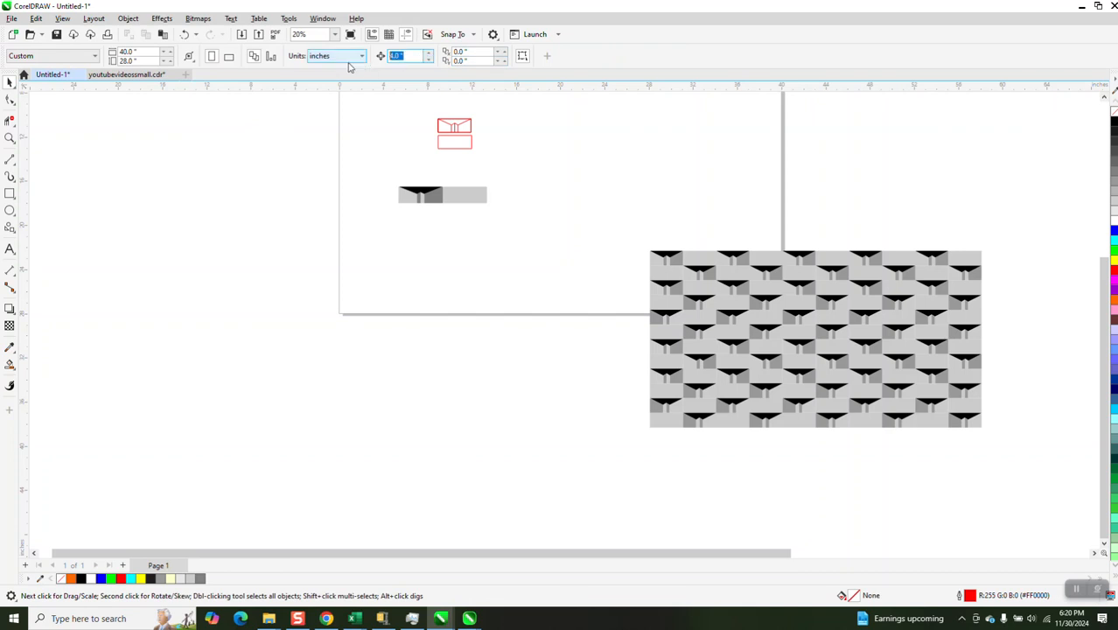
{"action": "type", "text": "8"}
{"action": "left_click_drag", "start_coordinate": [372, 165], "coordinate": [551, 247]}
{"action": "key", "text": "ctrl+d"}
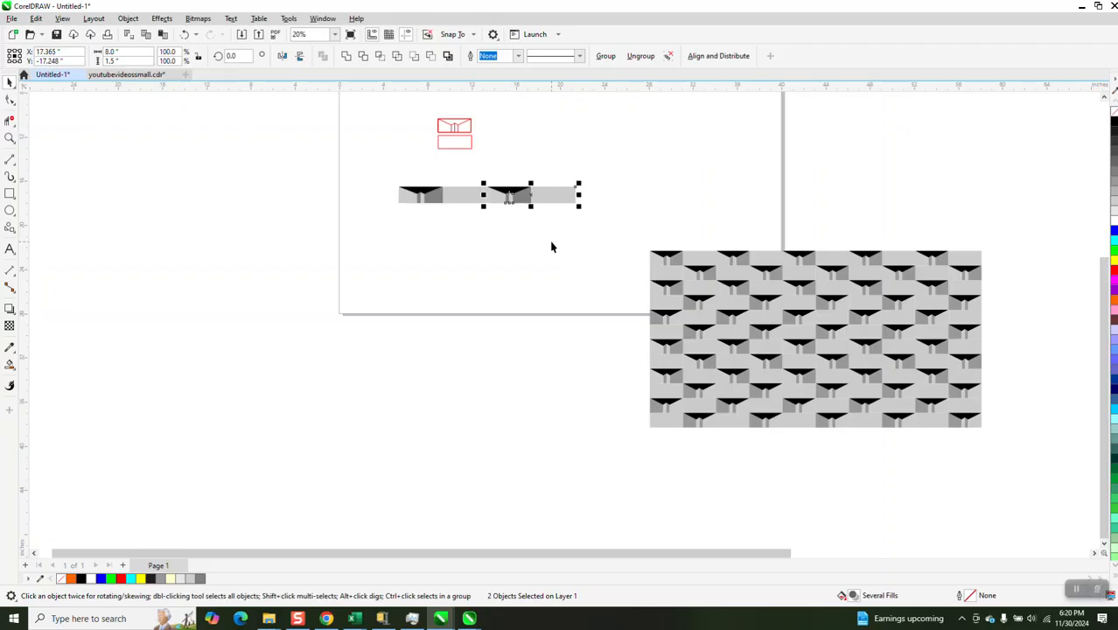
{"action": "key", "text": "ctrl+d"}
{"action": "key", "text": "ctrl+d"}
{"action": "key", "text": "ctrl+d"}
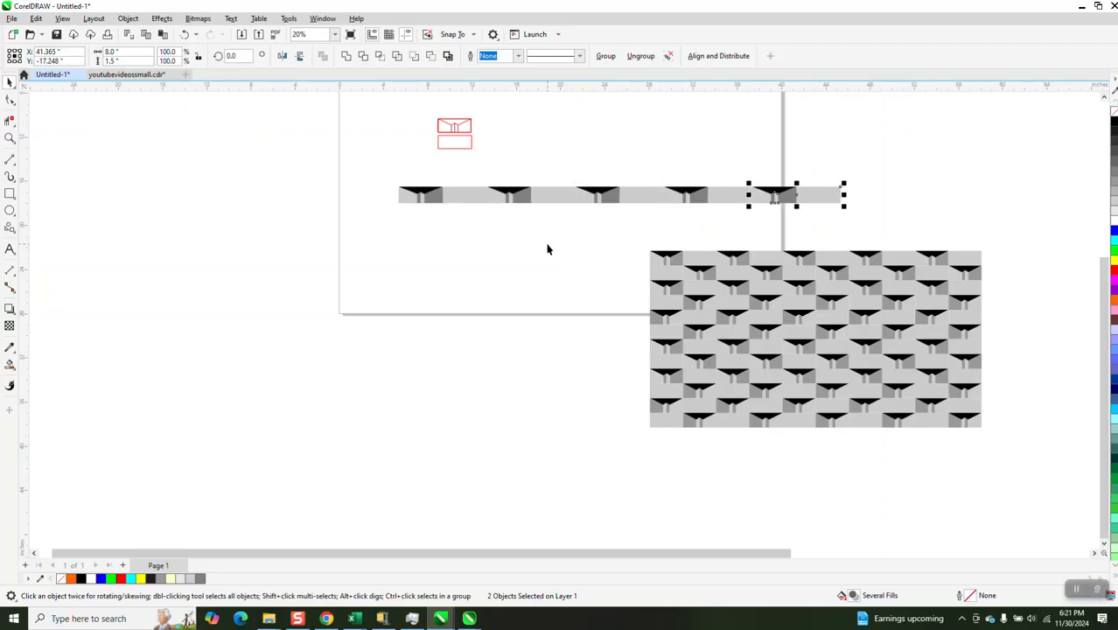
- Group the whole tile row and move it below the page, to the left of the existing pattern
{"action": "left_click_drag", "start_coordinate": [388, 177], "coordinate": [858, 230]}
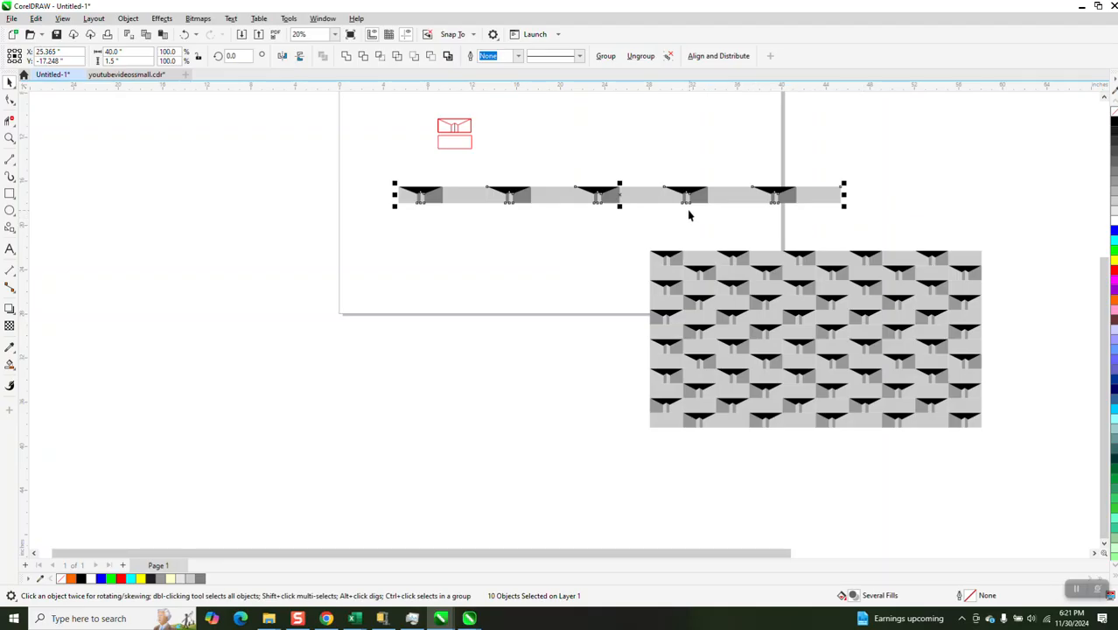
{"action": "key", "text": "ctrl+g"}
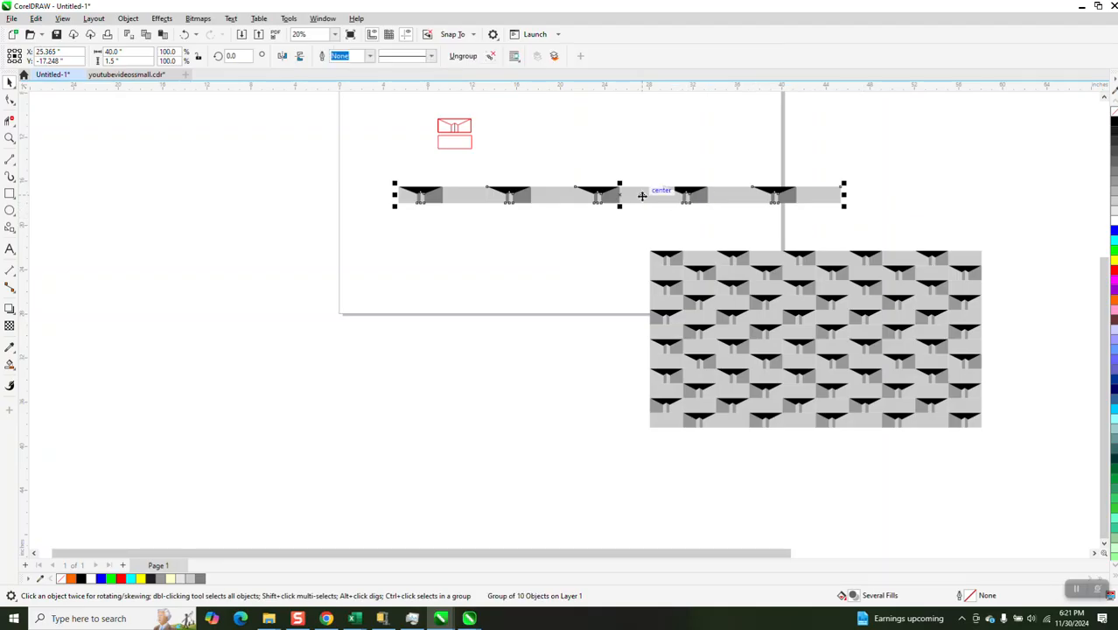
{"action": "left_click_drag", "start_coordinate": [625, 194], "coordinate": [388, 357]}
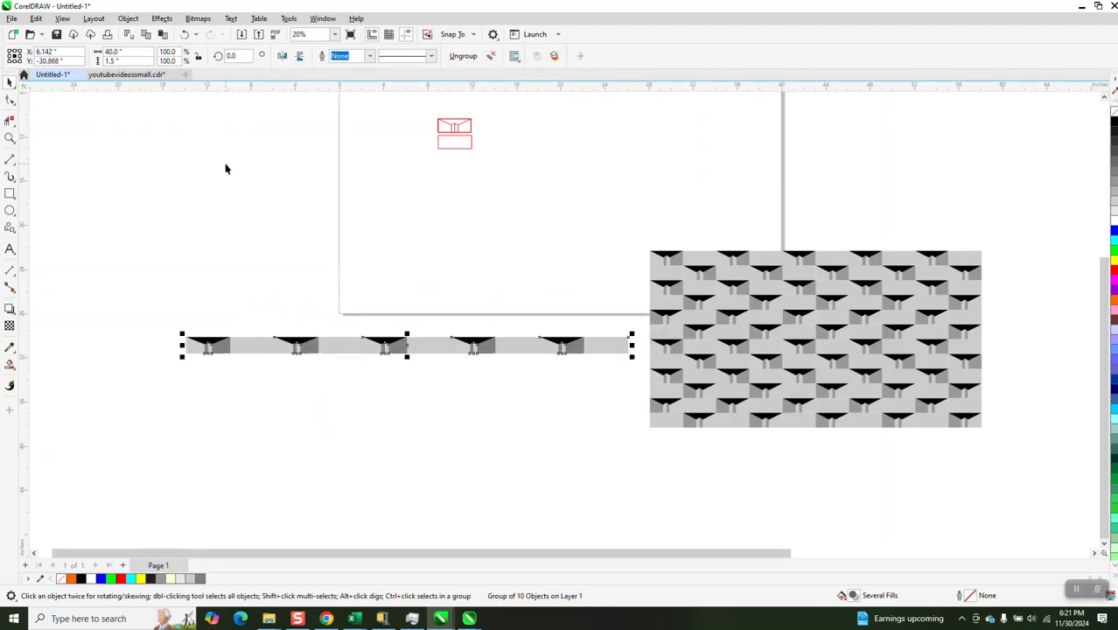
- Set the nudge distance to 1.5 inches and place a duplicate of the tile row directly beneath the original
{"action": "left_click", "coordinate": [248, 114]}
{"action": "left_click", "coordinate": [385, 57]}
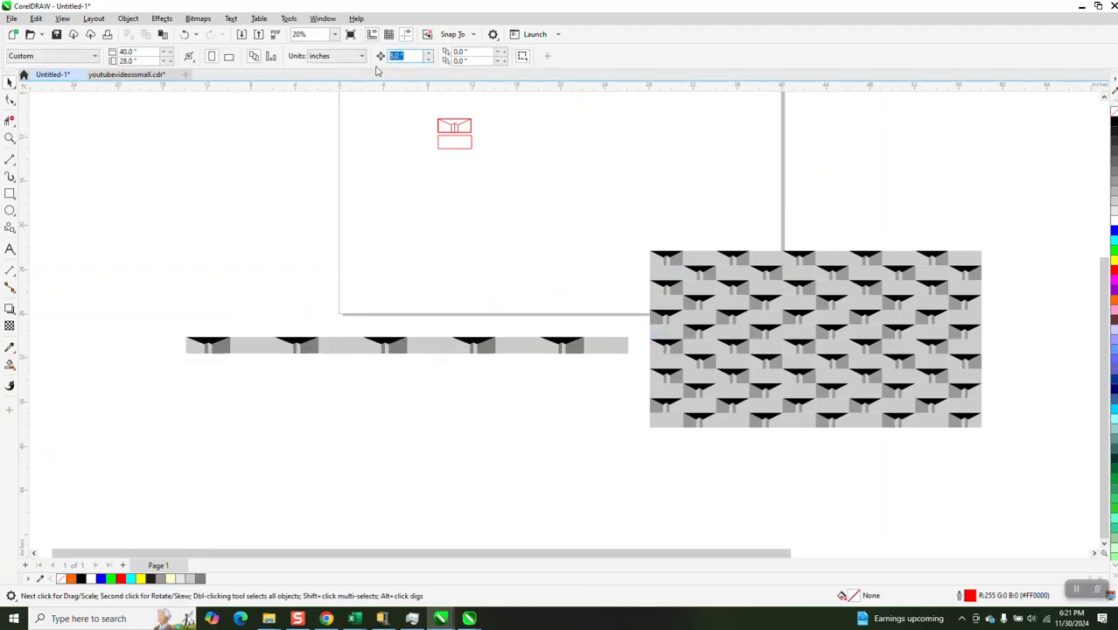
{"action": "key", "text": "Return"}
{"action": "left_click_drag", "start_coordinate": [620, 416], "coordinate": [622, 415]}
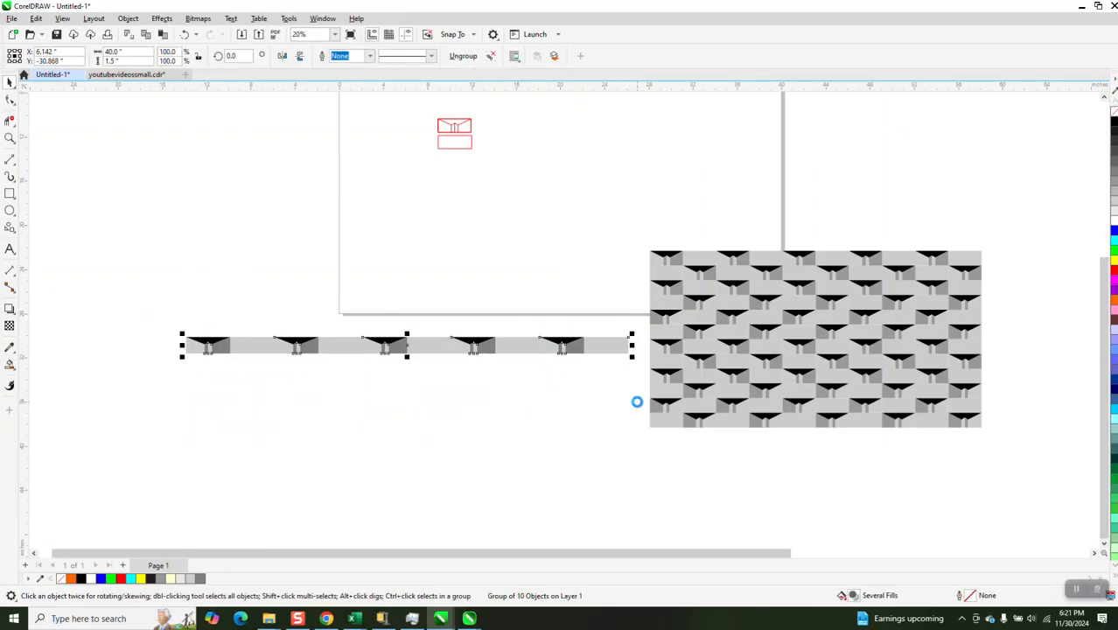
{"action": "key", "text": "Down"}
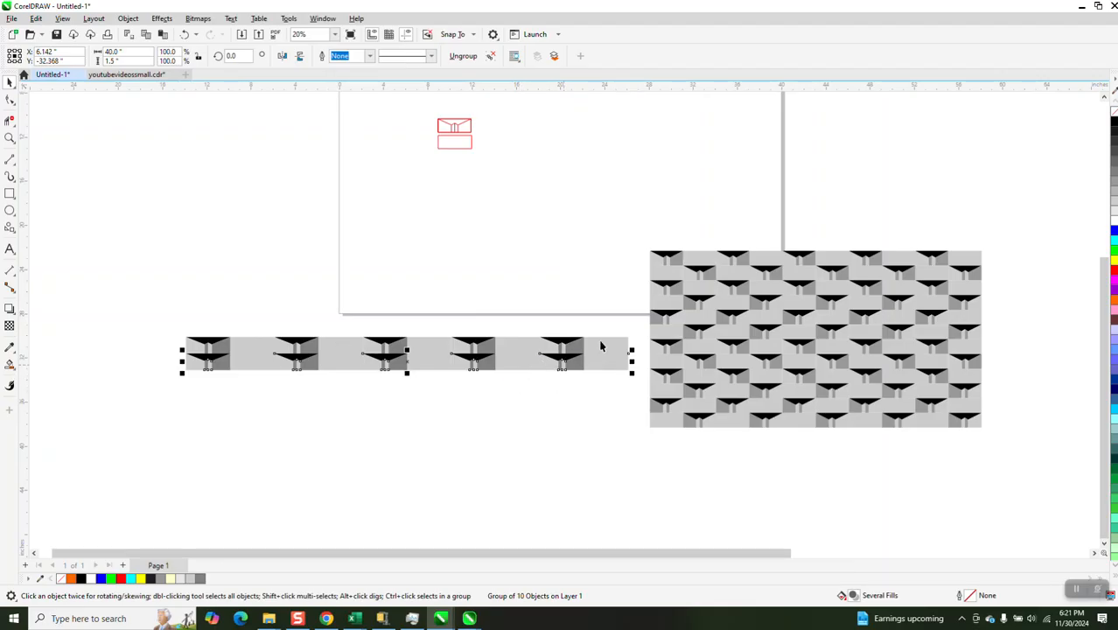
{"action": "left_click", "coordinate": [482, 259]}
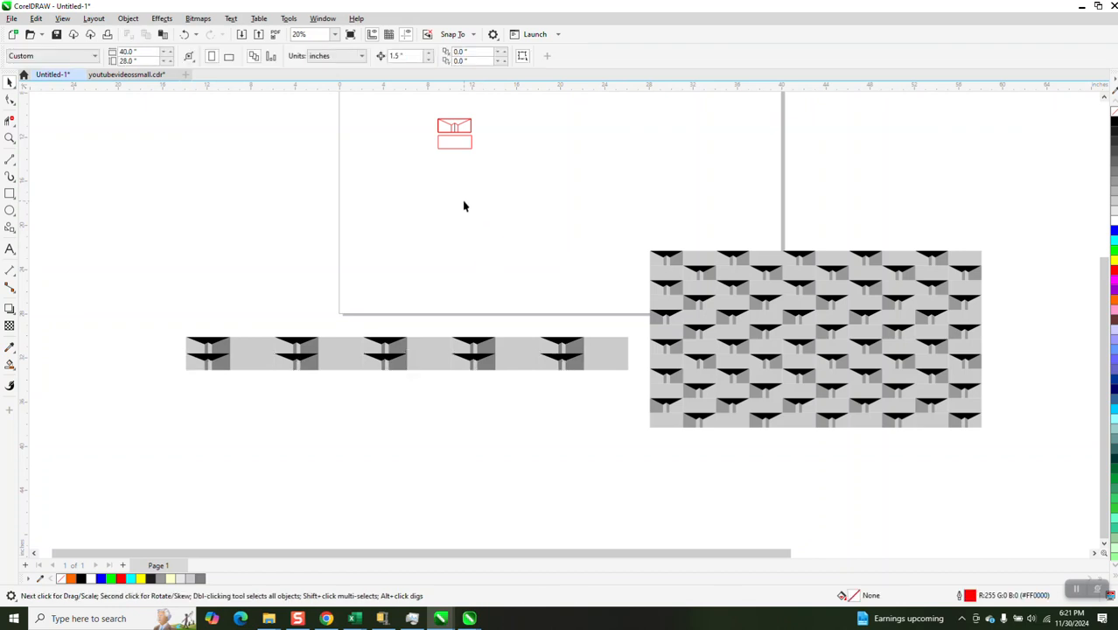
- Set the nudge distance to 4 inches and shift the lower tile row left by one nudge to stagger it
{"action": "double_click", "coordinate": [400, 55]}
{"action": "type", "text": "4"}
{"action": "left_click", "coordinate": [591, 362]}
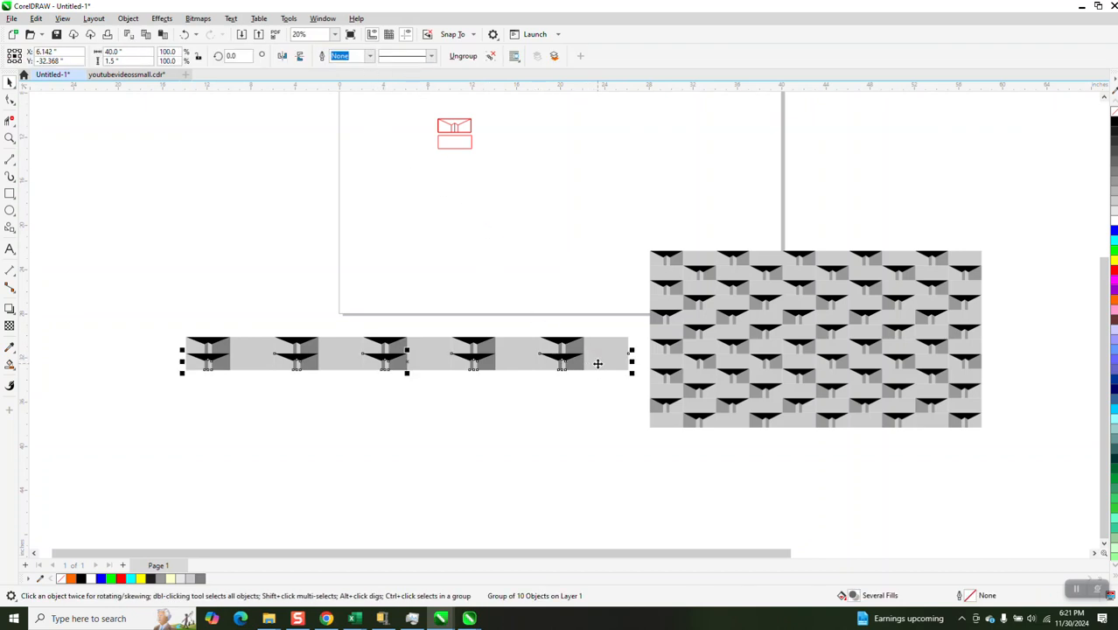
{"action": "key", "text": "Left"}
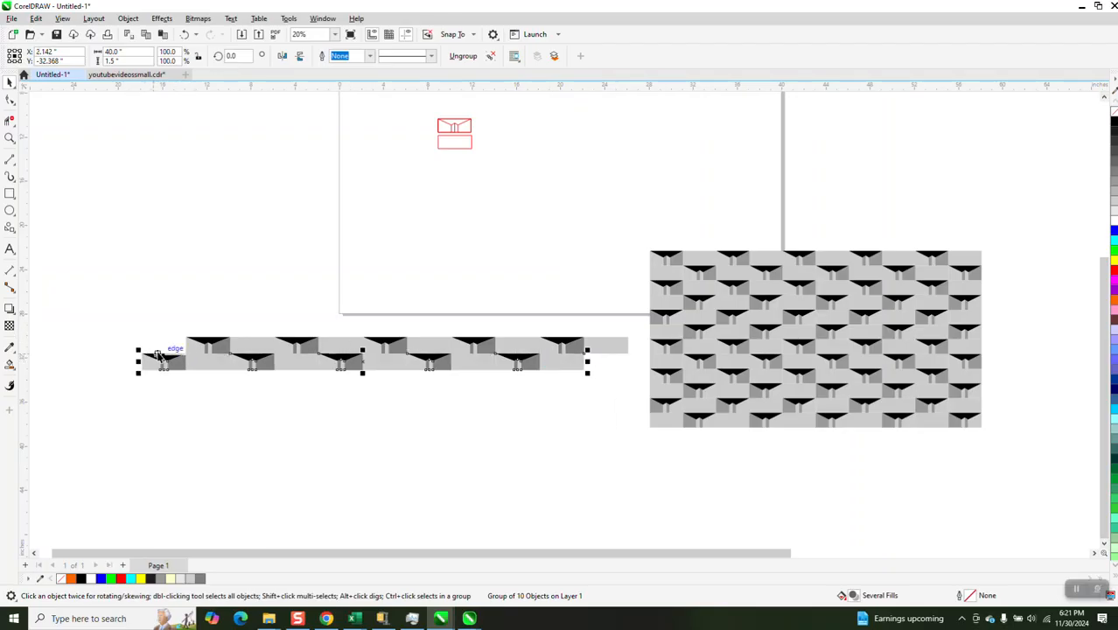
- Ungroup the lower tile row and delete the shaded tile overhanging at its left end
{"action": "left_click", "coordinate": [127, 18]}
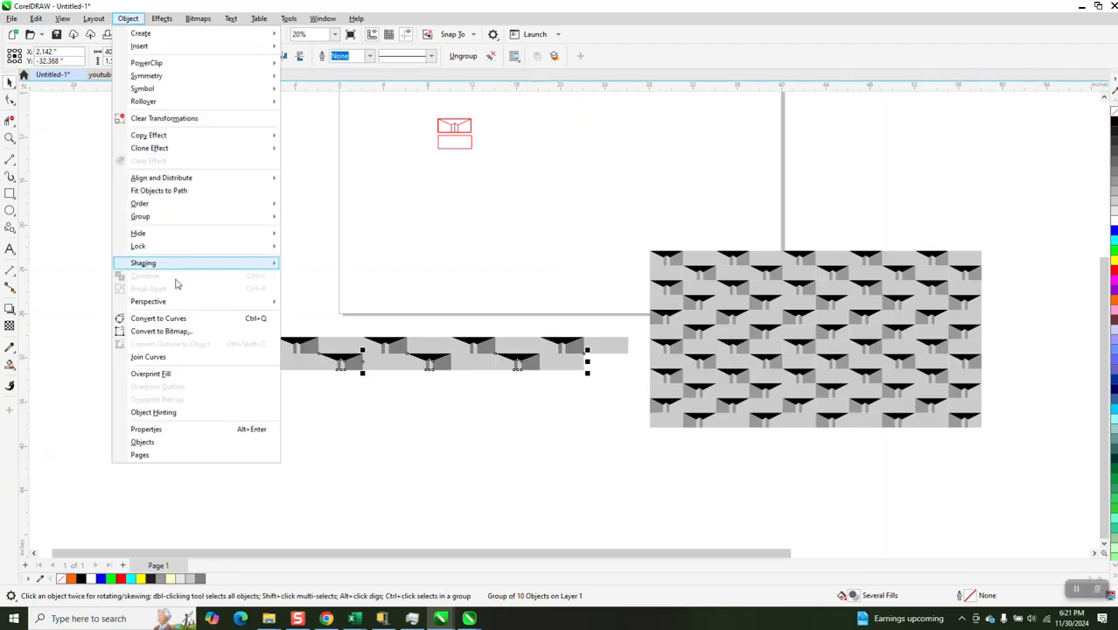
{"action": "mouse_move", "coordinate": [260, 218]}
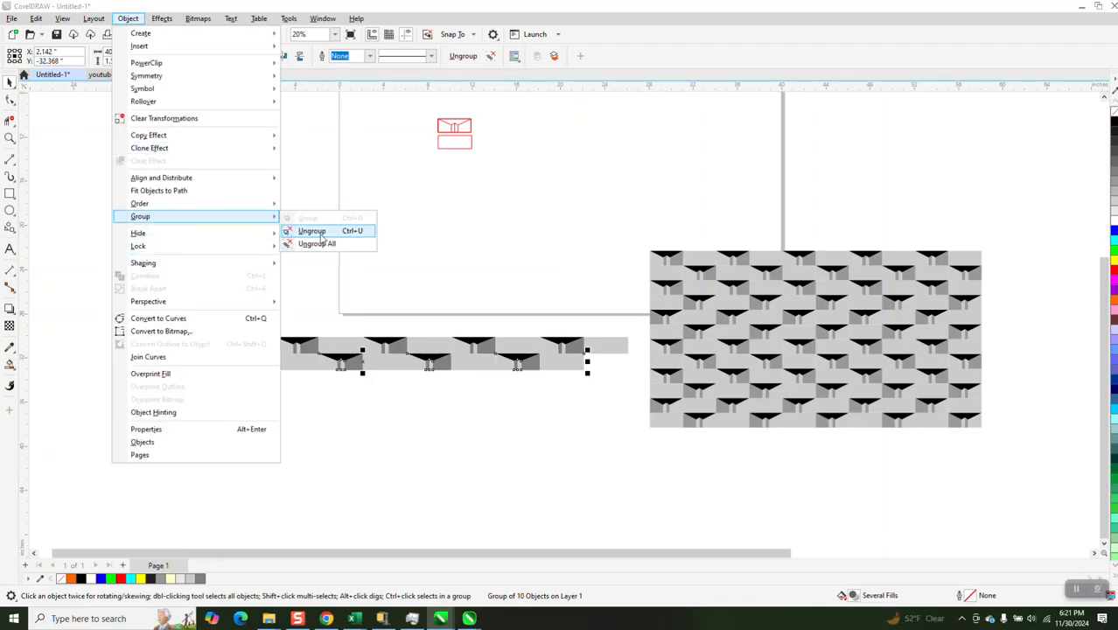
{"action": "left_click", "coordinate": [297, 231]}
{"action": "left_click_drag", "start_coordinate": [134, 332], "coordinate": [196, 391]}
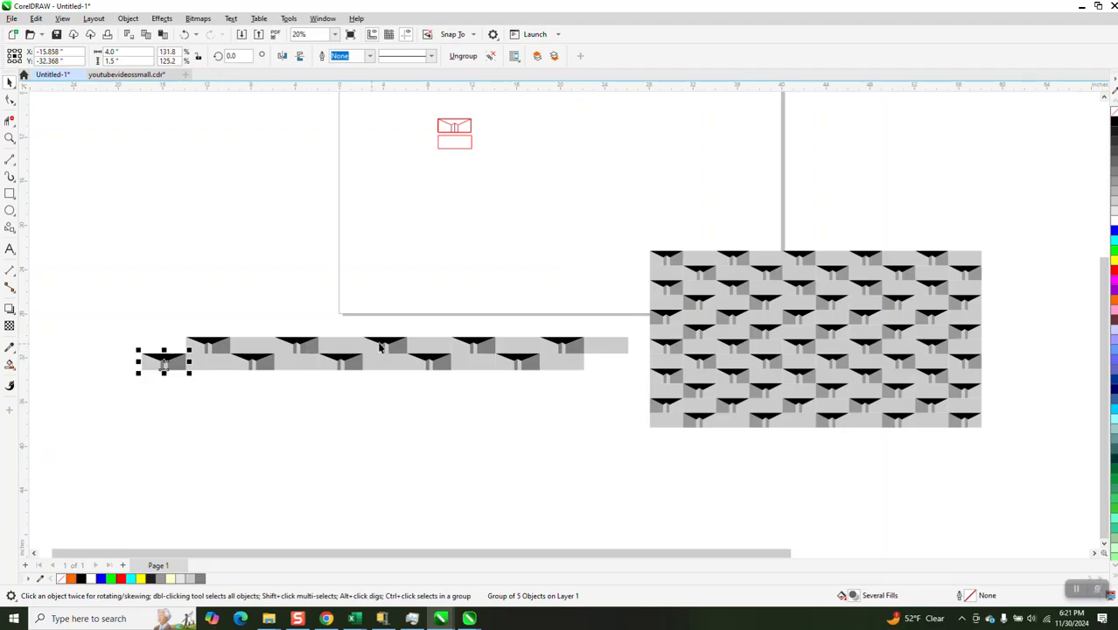
{"action": "key", "text": "Delete"}
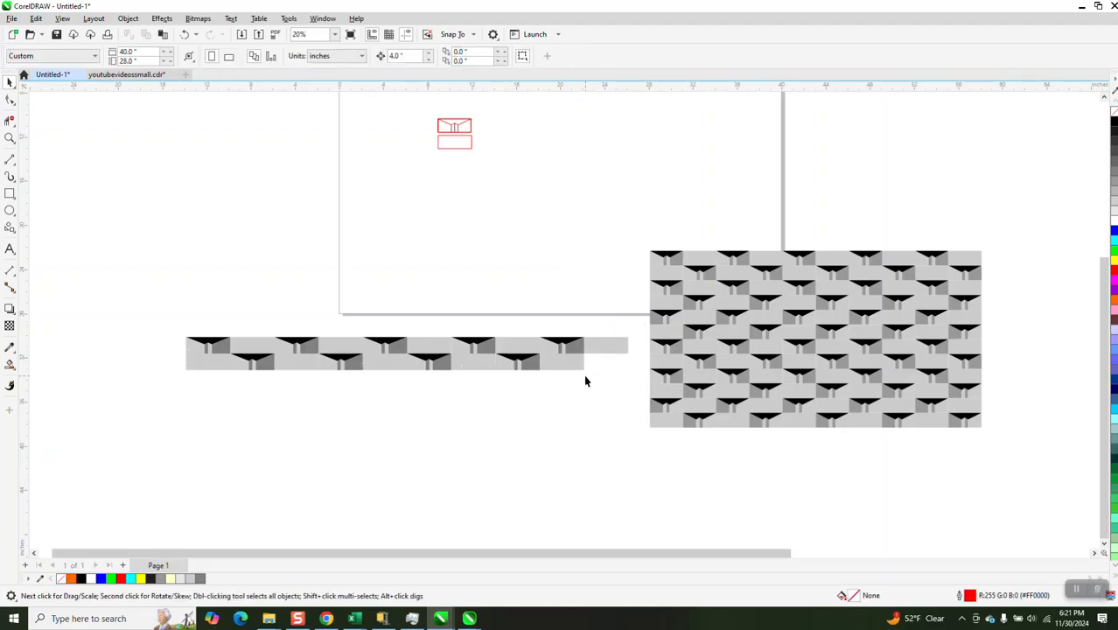
- Ungroup the upper tile row and delete the plain grey rectangle overhanging at its right end
{"action": "left_click", "coordinate": [610, 351]}
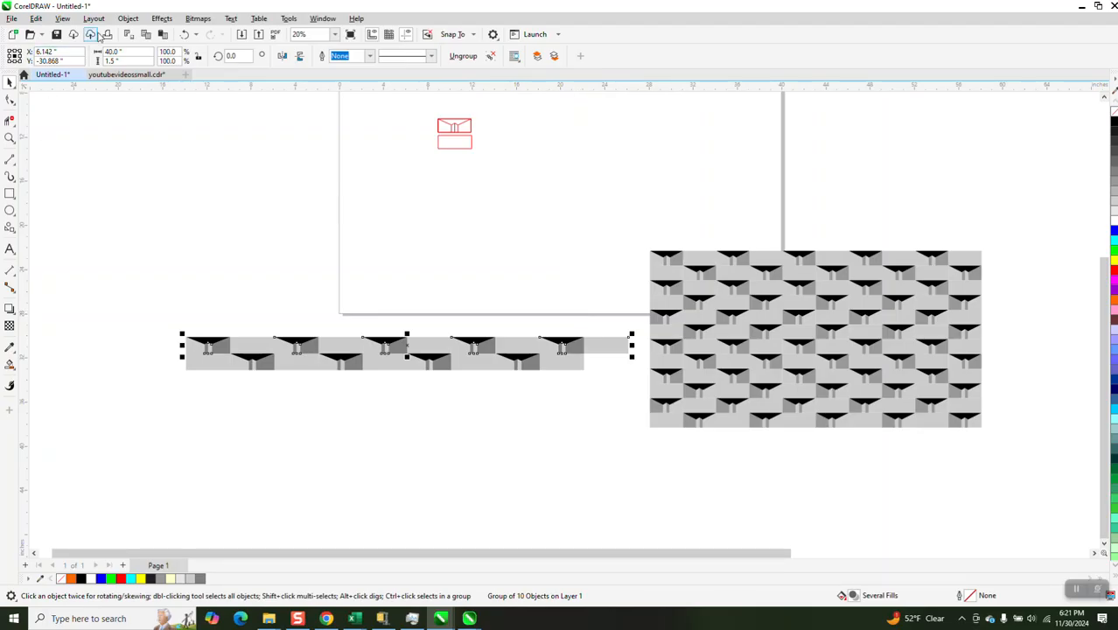
{"action": "left_click", "coordinate": [127, 19]}
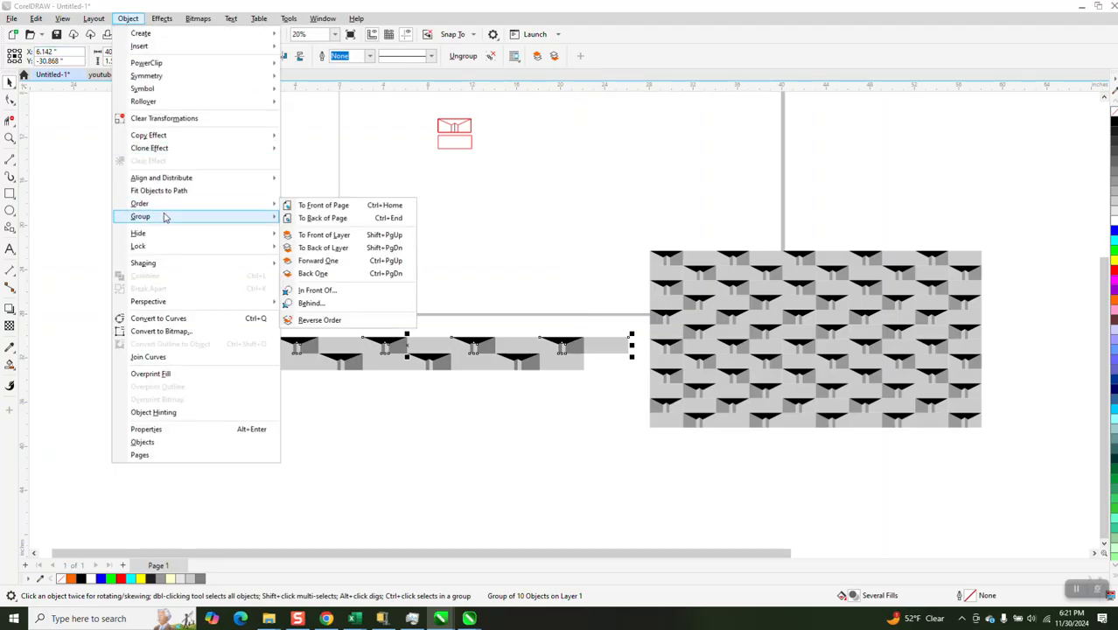
{"action": "mouse_move", "coordinate": [171, 219]}
{"action": "left_click", "coordinate": [308, 230]}
{"action": "left_click", "coordinate": [592, 308]}
{"action": "left_click", "coordinate": [602, 348]}
{"action": "key", "text": "Delete"}
- Group the two staggered rows and duplicate the group five times downward at 3-inch spacing
{"action": "left_click_drag", "start_coordinate": [149, 321], "coordinate": [623, 422]}
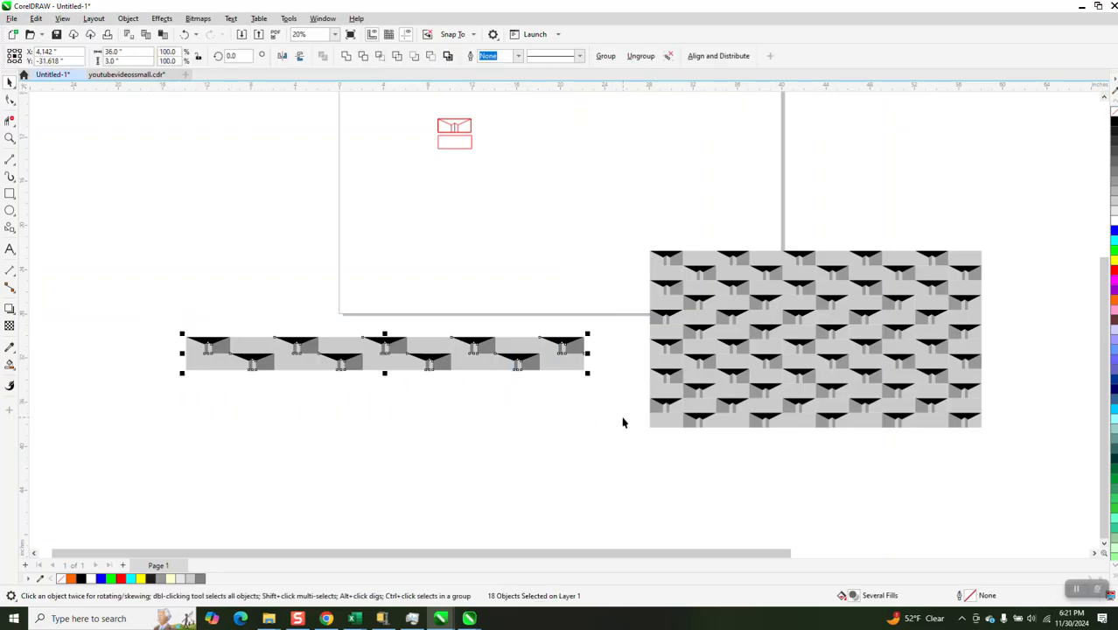
{"action": "key", "text": "ctrl+g"}
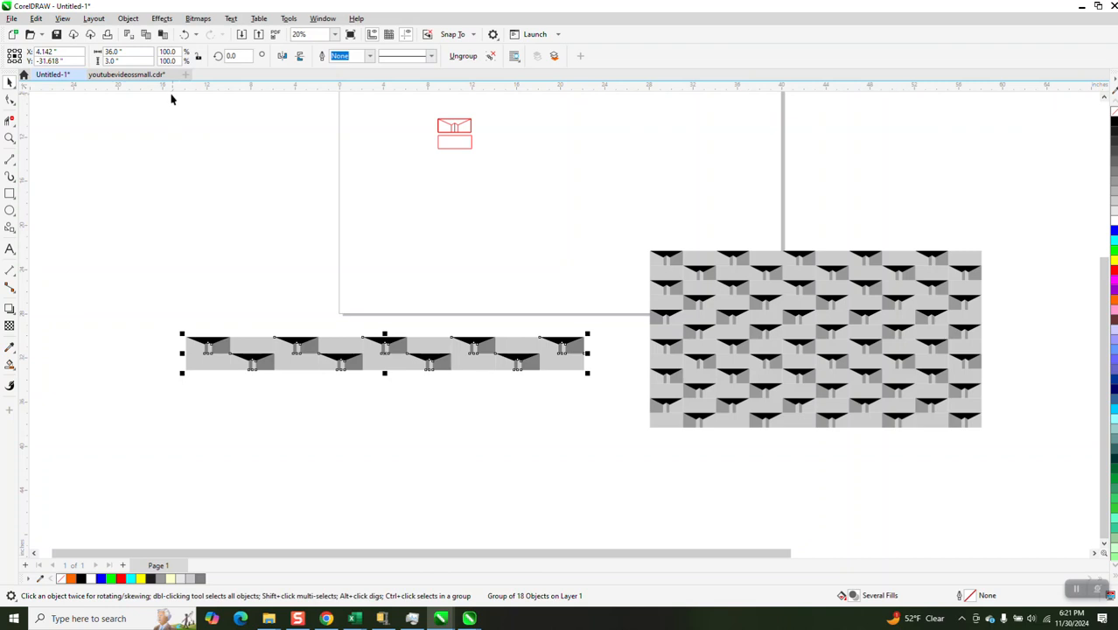
{"action": "left_click", "coordinate": [349, 106]}
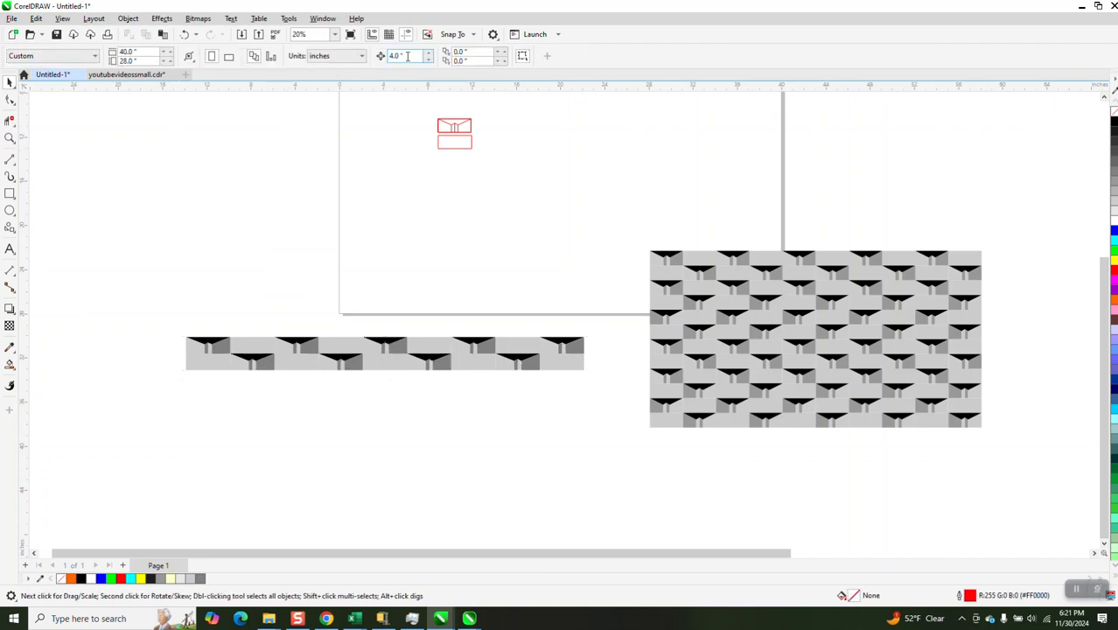
{"action": "type", "text": "3"}
{"action": "key", "text": "Return"}
{"action": "left_click_drag", "start_coordinate": [425, 398], "coordinate": [604, 411]}
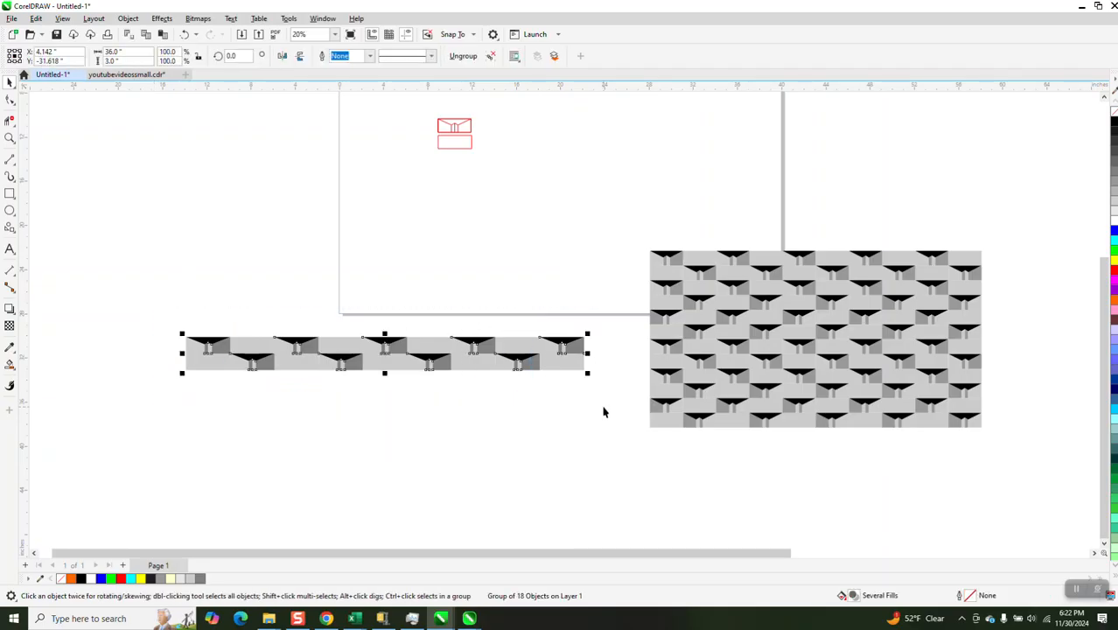
{"action": "key", "text": "ctrl+d"}
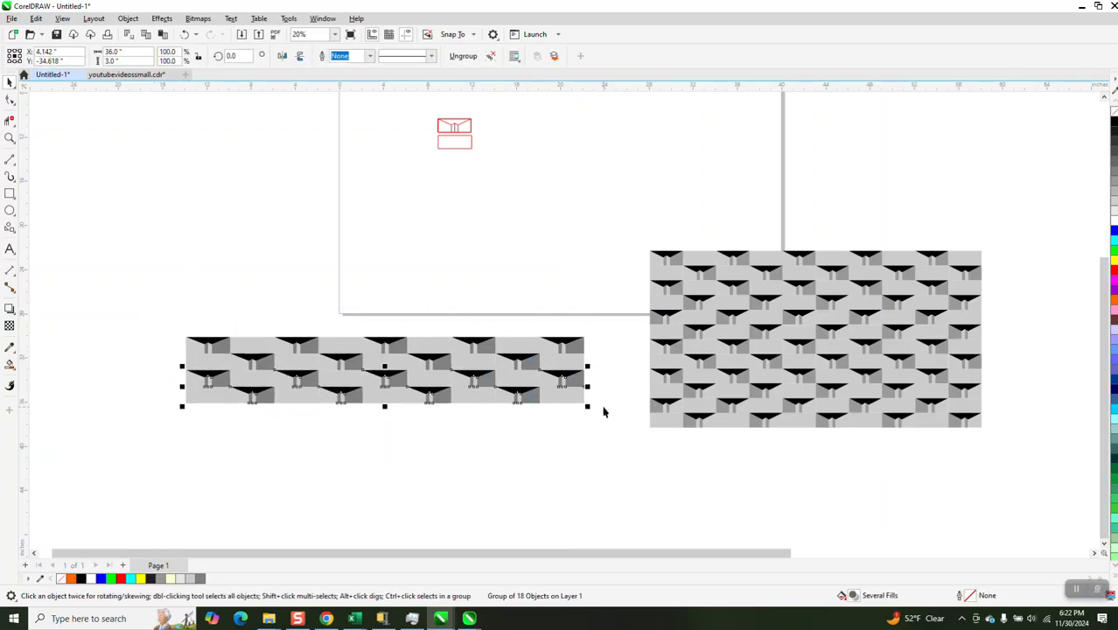
{"action": "key", "text": "ctrl+d"}
{"action": "key", "text": "ctrl+d"}
{"action": "key", "text": "ctrl+d"}
{"action": "key", "text": "ctrl+d"}
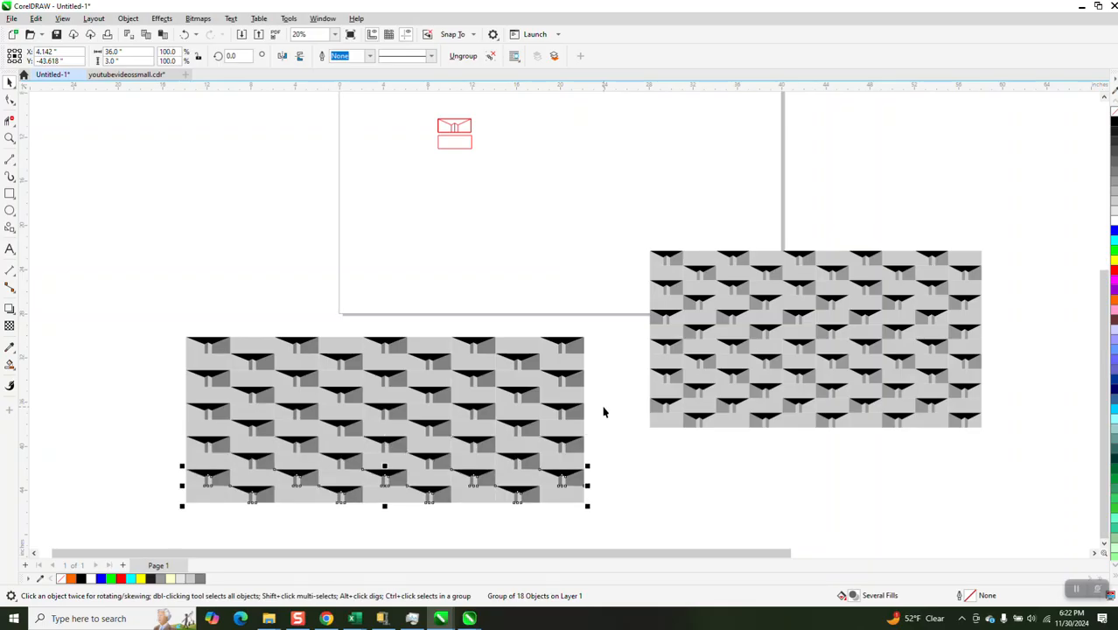
- Place both halves of the old pattern beside the new one and compare their tiles up close
{"action": "scroll", "coordinate": [495, 332], "scroll_direction": "down", "scroll_amount": 1}
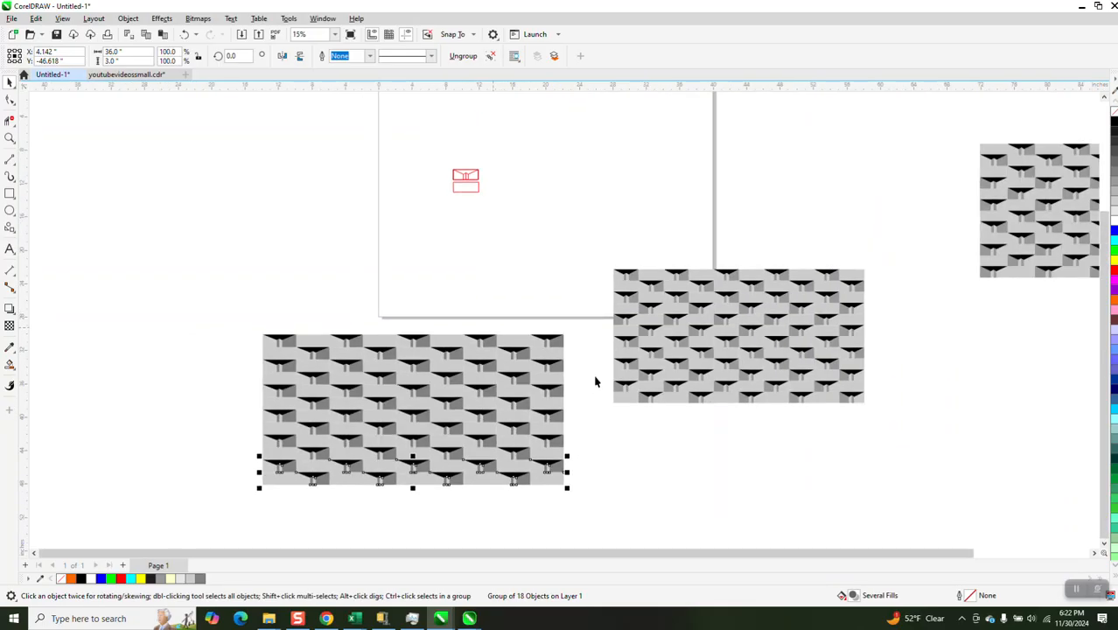
{"action": "left_click_drag", "start_coordinate": [667, 366], "coordinate": [684, 385]}
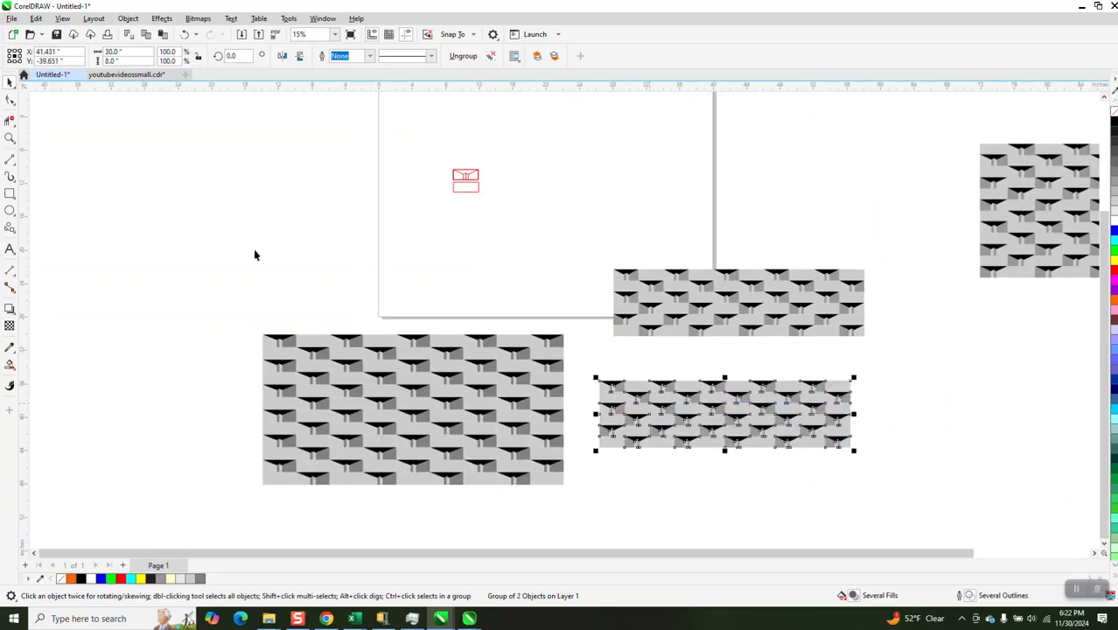
{"action": "left_click", "coordinate": [184, 35]}
{"action": "left_click_drag", "start_coordinate": [586, 250], "coordinate": [943, 474]}
{"action": "left_click_drag", "start_coordinate": [743, 361], "coordinate": [697, 413]}
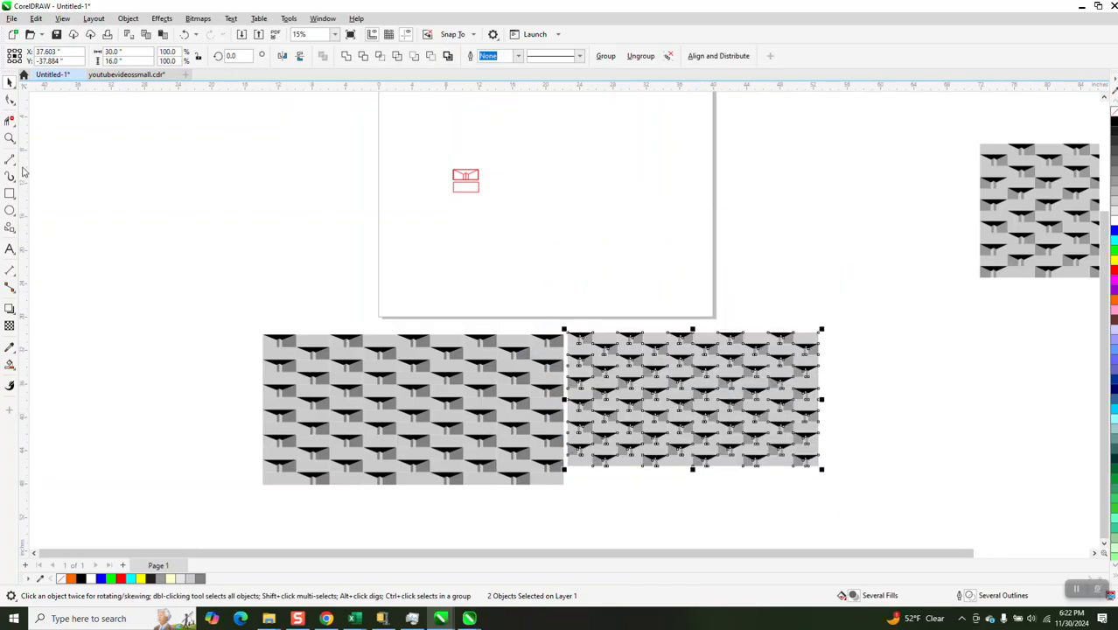
{"action": "left_click", "coordinate": [10, 138]}
{"action": "left_click_drag", "start_coordinate": [467, 290], "coordinate": [691, 427]}
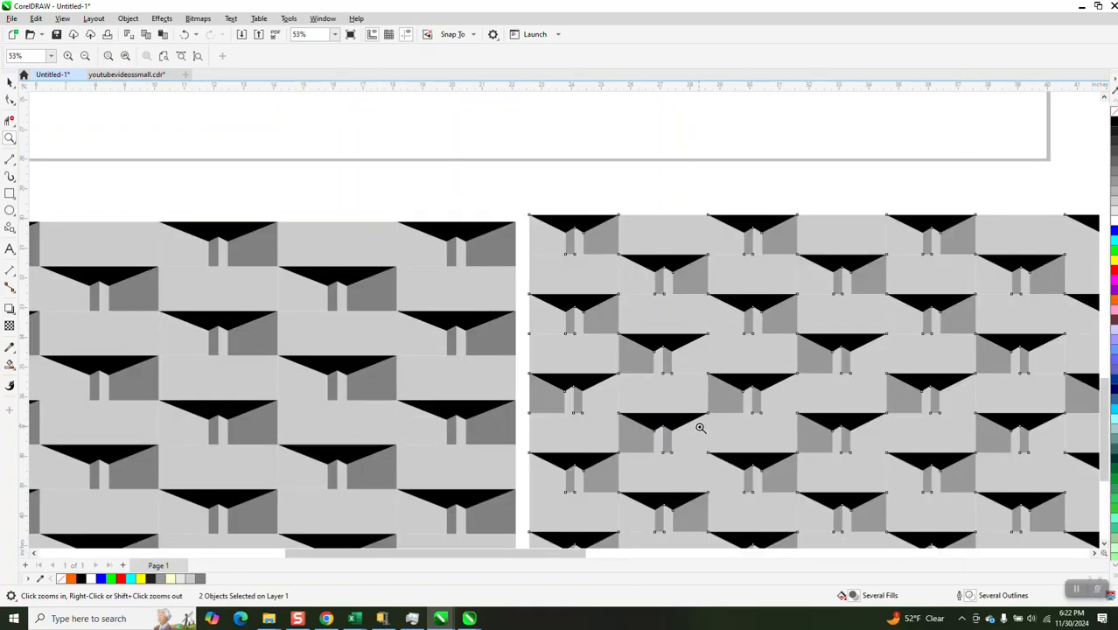
{"action": "scroll", "coordinate": [691, 418], "scroll_direction": "down", "scroll_amount": 1}
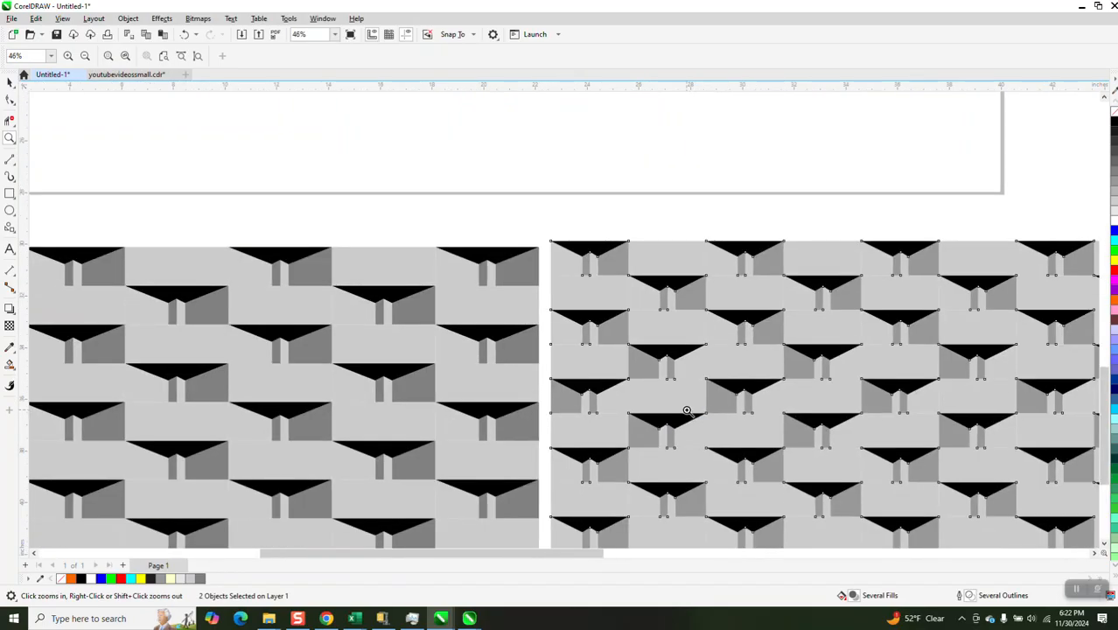
{"action": "scroll", "coordinate": [525, 340], "scroll_direction": "down", "scroll_amount": 2}
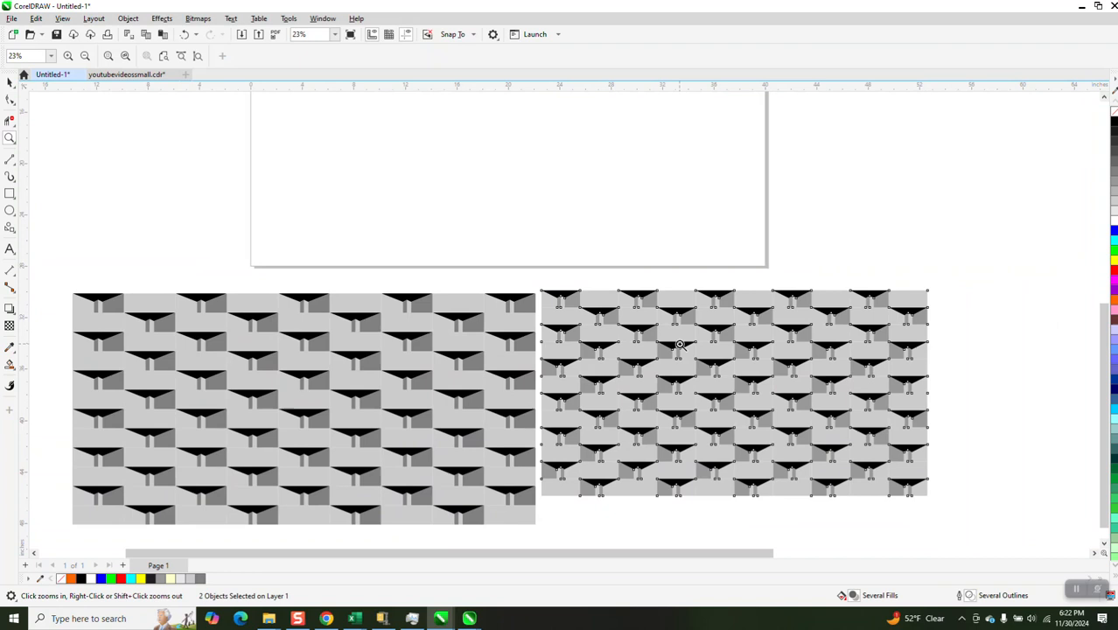
{"action": "scroll", "coordinate": [546, 217], "scroll_direction": "down", "scroll_amount": 1}
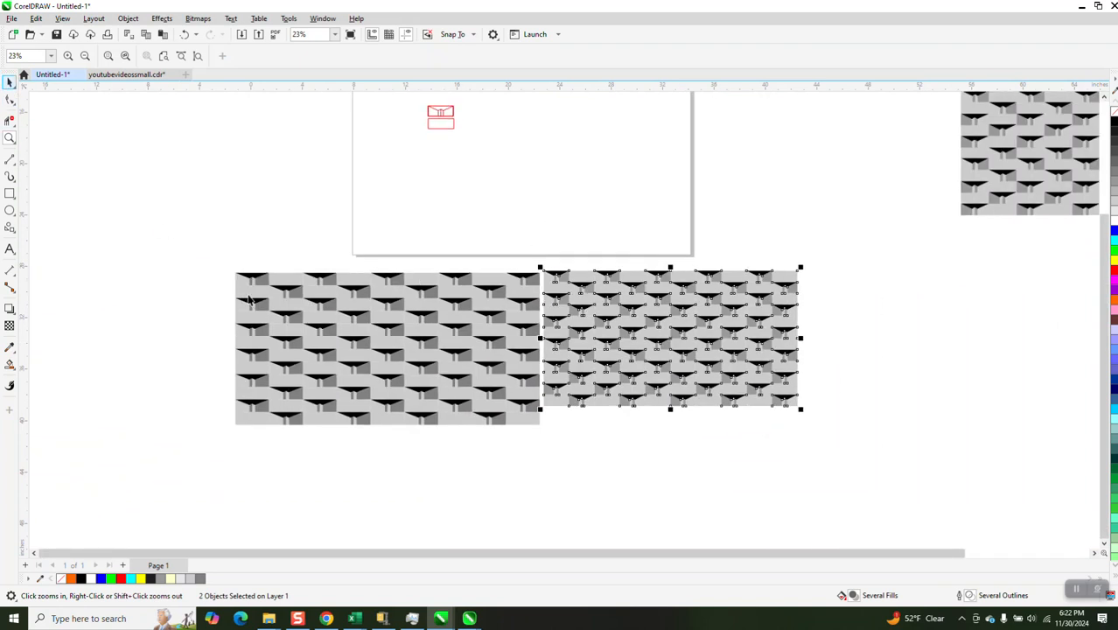
- Group all rows of the new pattern and scale it proportionally to 30 by 15 inches, leaving a gap beside the old pattern
{"action": "left_click_drag", "start_coordinate": [205, 263], "coordinate": [548, 435]}
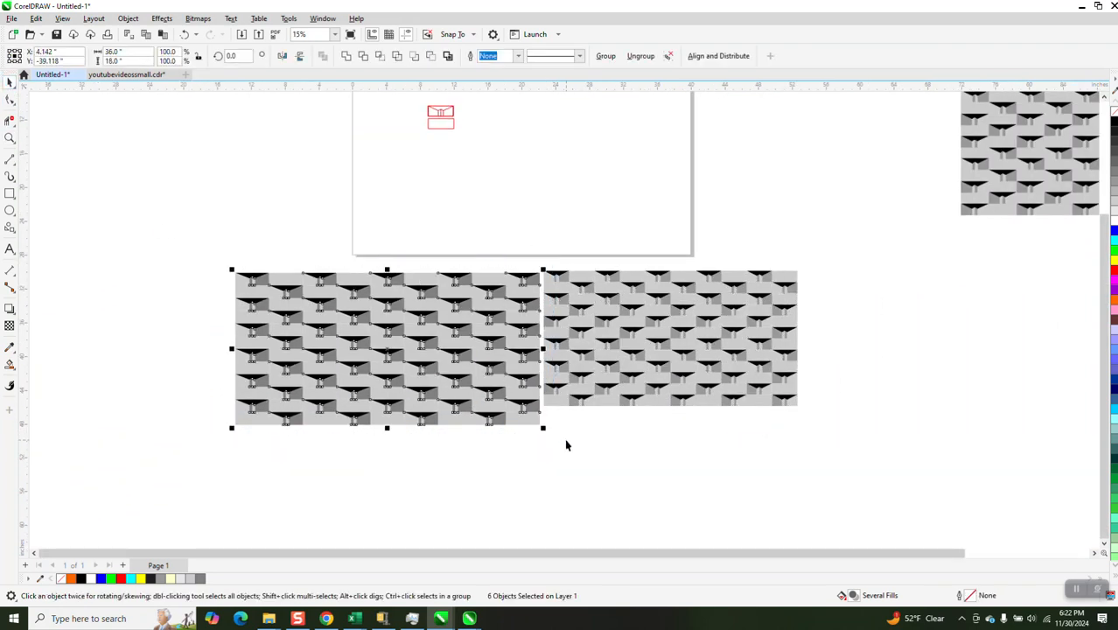
{"action": "key", "text": "ctrl+g"}
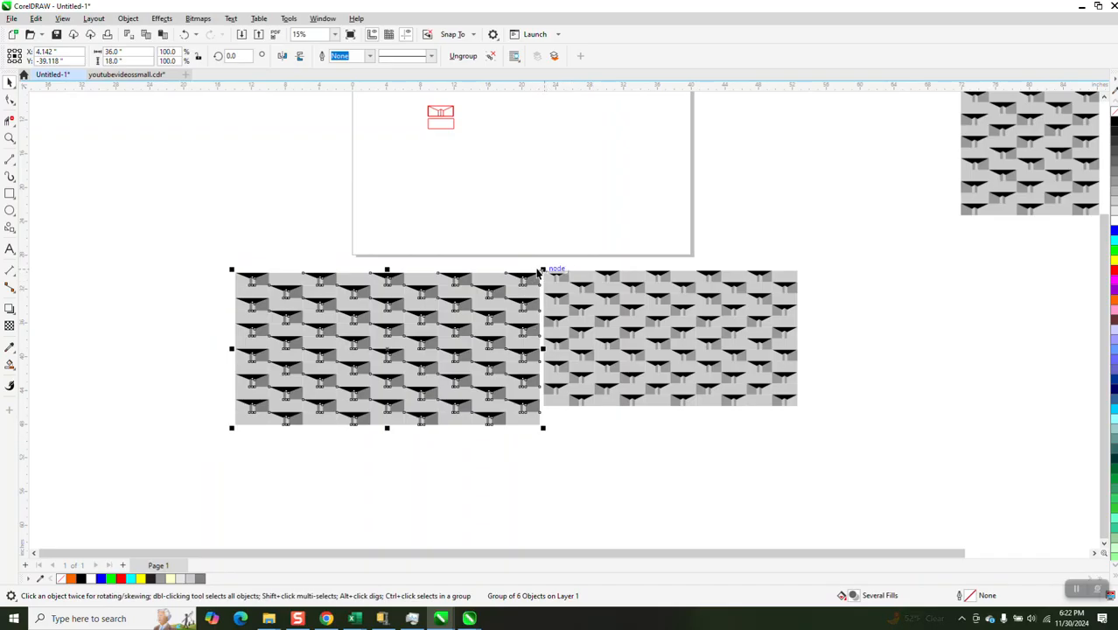
{"action": "left_click_drag", "start_coordinate": [536, 275], "coordinate": [487, 298]}
{"action": "left_click_drag", "start_coordinate": [400, 365], "coordinate": [390, 344]}
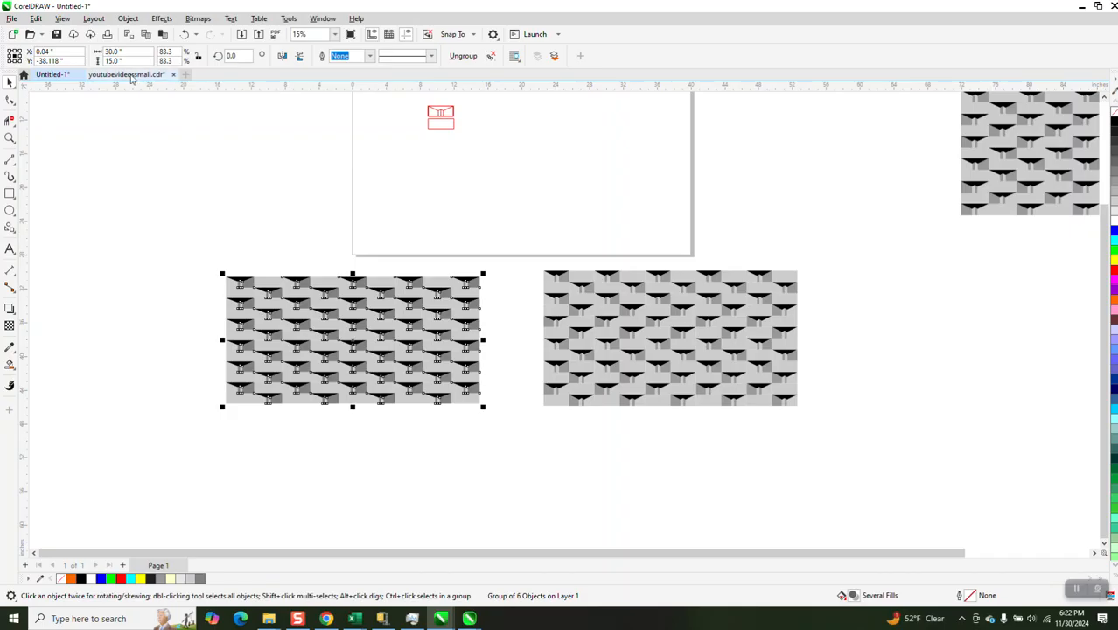
- Set the nudge distance to 15 inches and place a duplicate of the new pattern directly beneath it
{"action": "left_click", "coordinate": [293, 100]}
{"action": "double_click", "coordinate": [395, 55]}
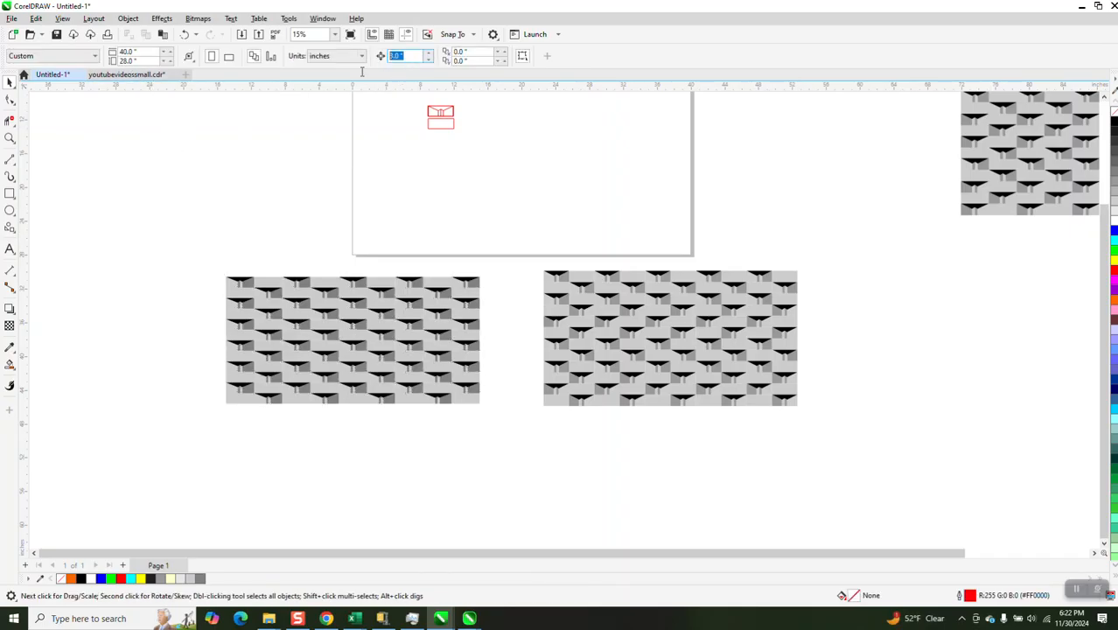
{"action": "type", "text": "15"}
{"action": "key", "text": "Return"}
{"action": "left_click", "coordinate": [434, 289]}
{"action": "key", "text": "KP_Add"}
{"action": "key", "text": "Down"}
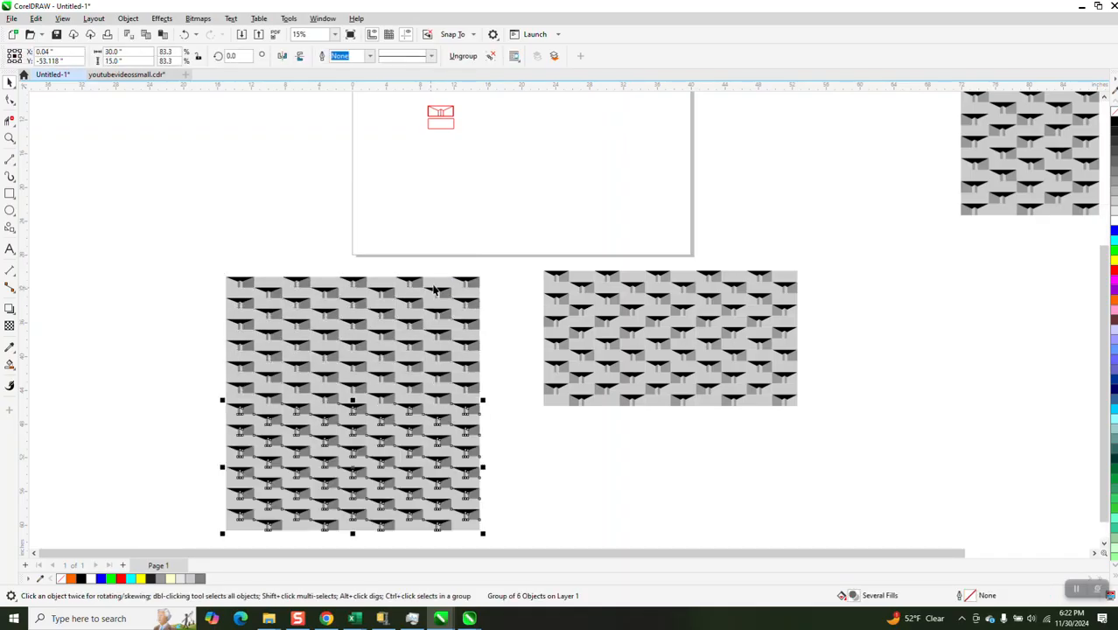
- Delete the old pattern beside the new one and group the two stacked pattern blocks
{"action": "left_click_drag", "start_coordinate": [526, 263], "coordinate": [838, 439]}
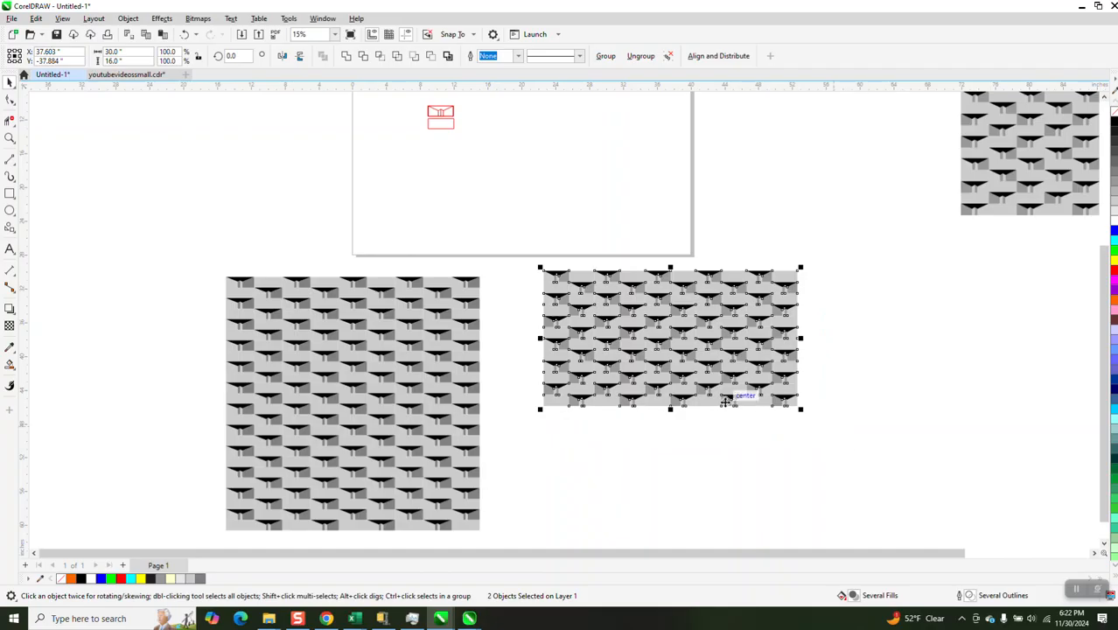
{"action": "key", "text": "Delete"}
{"action": "scroll", "coordinate": [494, 315], "scroll_direction": "down", "scroll_amount": 1}
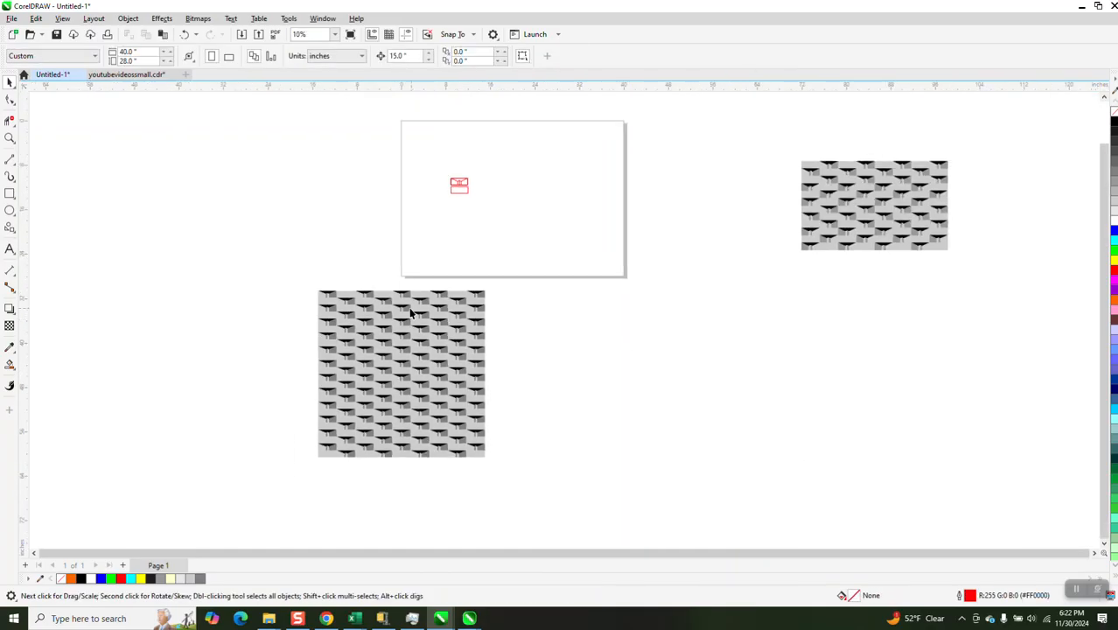
{"action": "left_click_drag", "start_coordinate": [561, 492], "coordinate": [563, 491]}
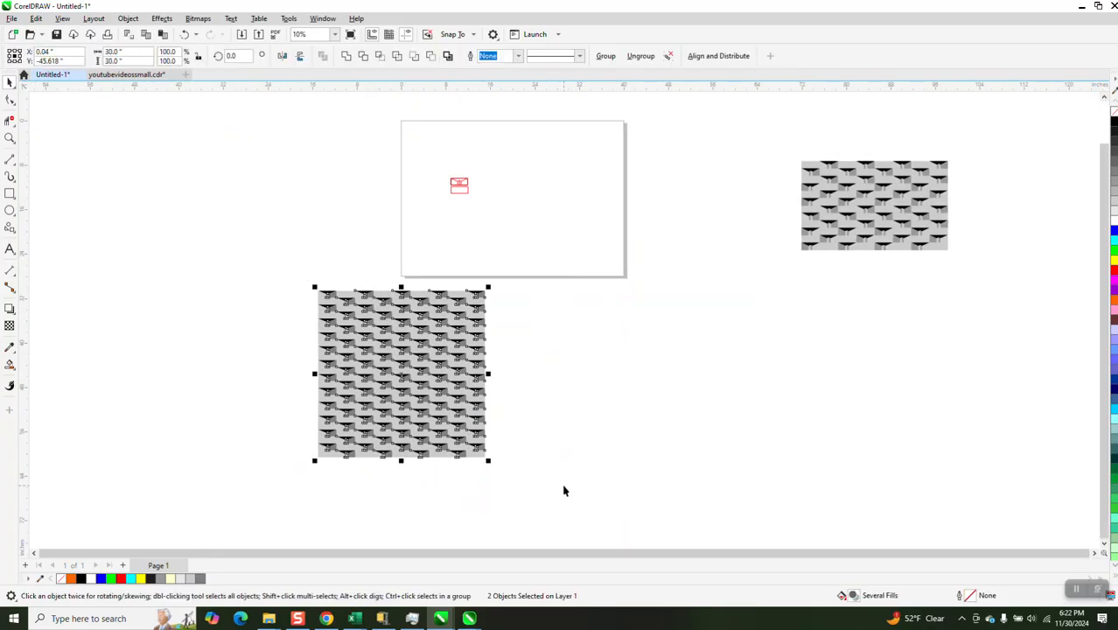
{"action": "key", "text": "ctrl+g"}
- Delete the red outlines from the page and center the grouped pattern on the page
{"action": "left_click_drag", "start_coordinate": [418, 179], "coordinate": [573, 240]}
{"action": "key", "text": "Delete"}
{"action": "left_click", "coordinate": [452, 337]}
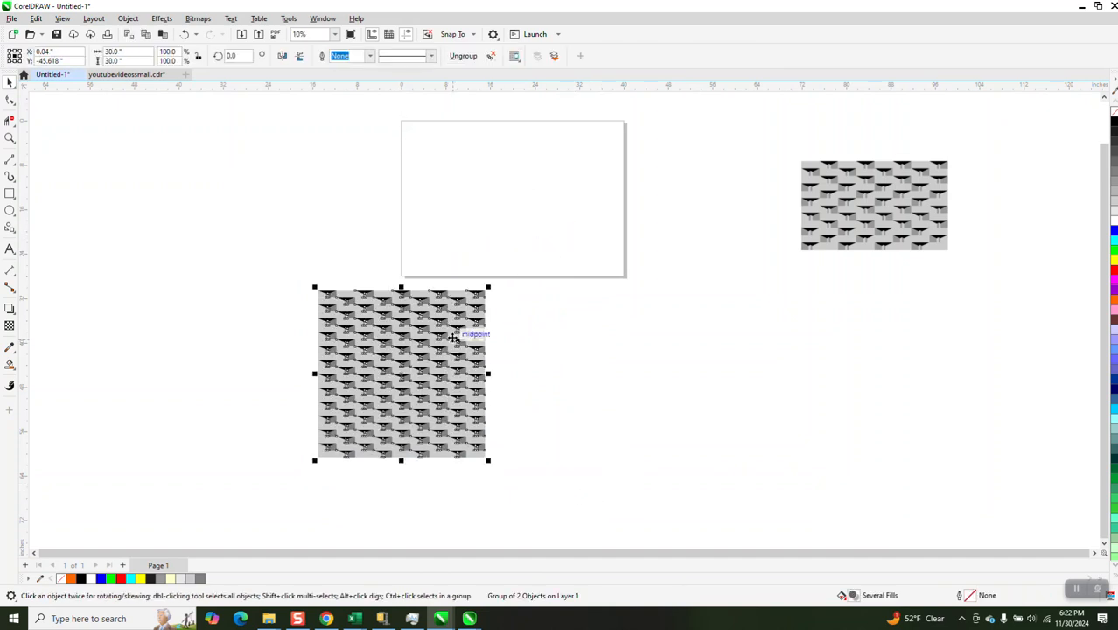
{"action": "key", "text": "p"}
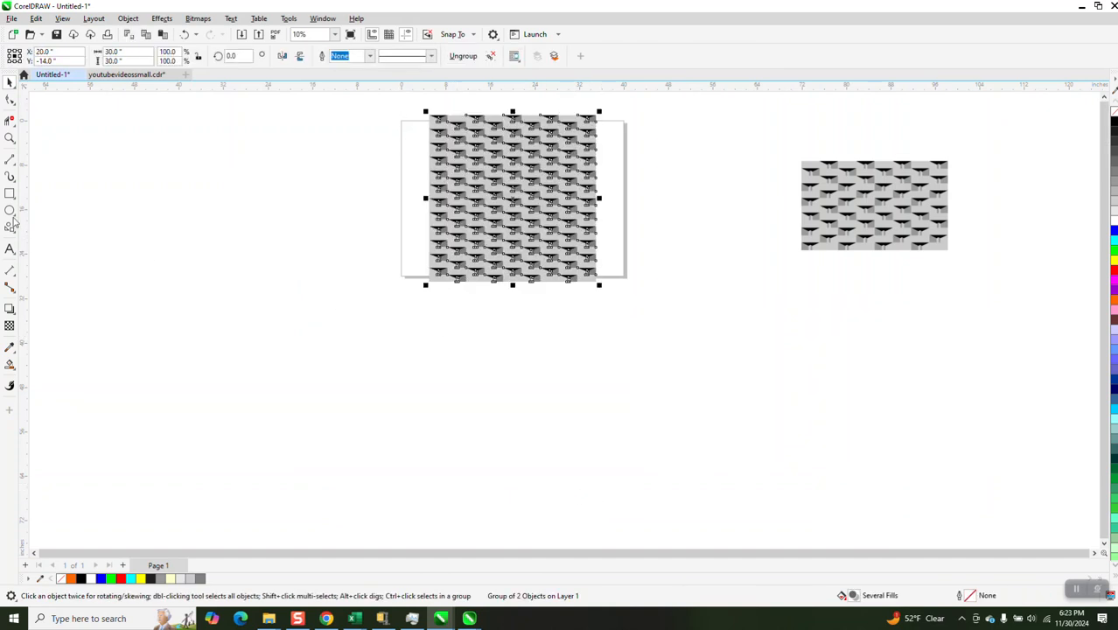
- Draw a circle centered on the page over the pattern and enlarge it to 25 inches in diameter
{"action": "left_click", "coordinate": [10, 137]}
{"action": "left_click_drag", "start_coordinate": [402, 110], "coordinate": [663, 302]}
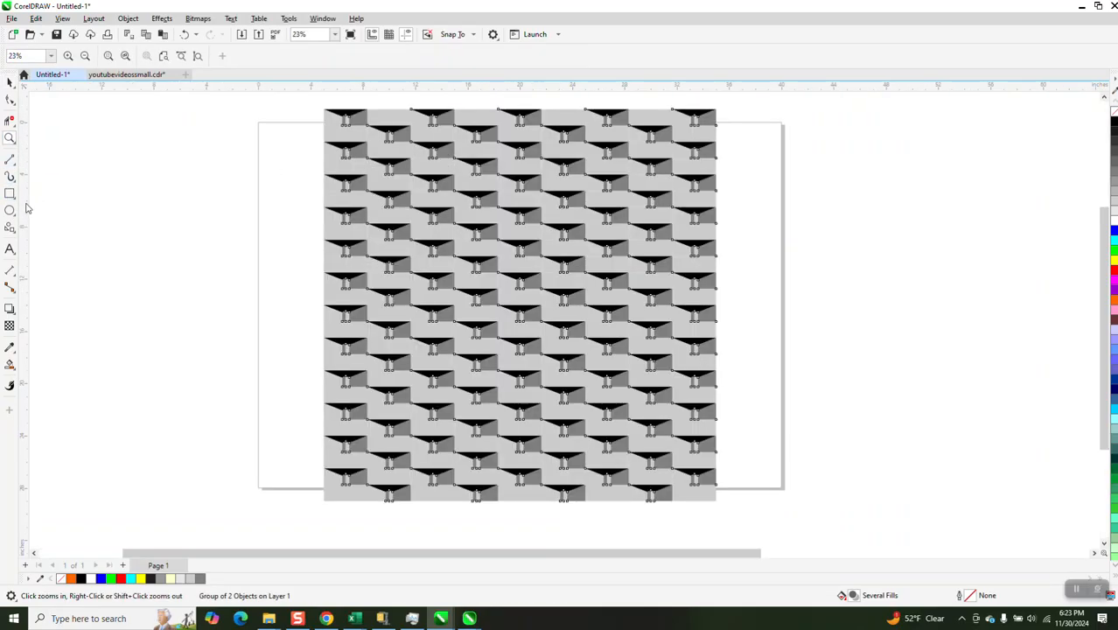
{"action": "left_click", "coordinate": [10, 210]}
{"action": "left_click_drag", "start_coordinate": [314, 177], "coordinate": [255, 446]}
{"action": "left_click_drag", "start_coordinate": [188, 428], "coordinate": [199, 419]}
{"action": "key", "text": "p"}
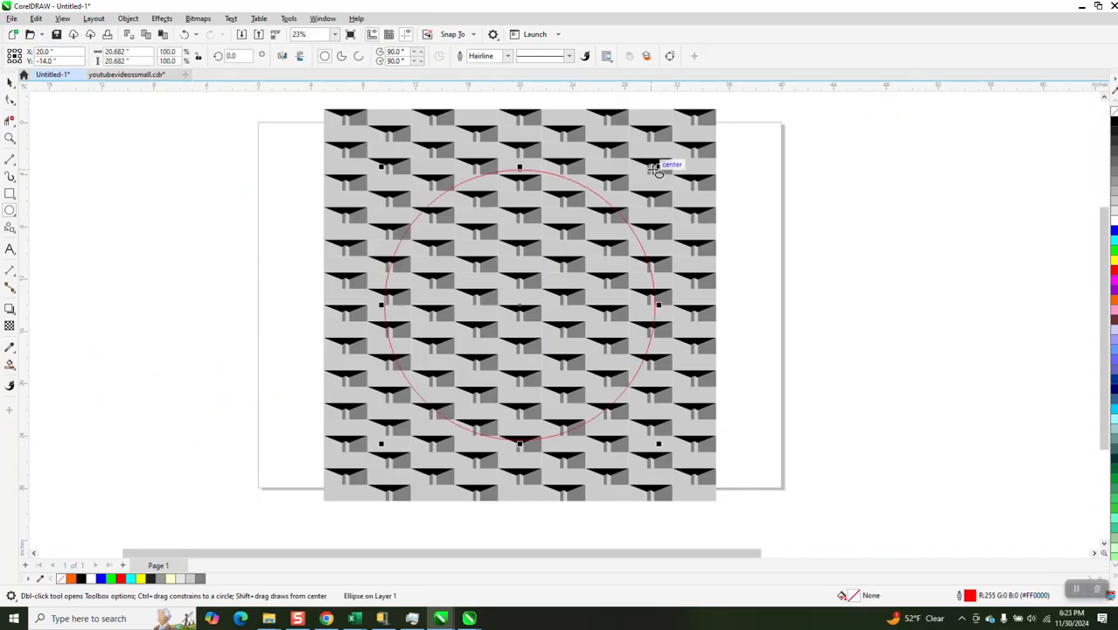
{"action": "left_click_drag", "start_coordinate": [659, 166], "coordinate": [688, 142]}
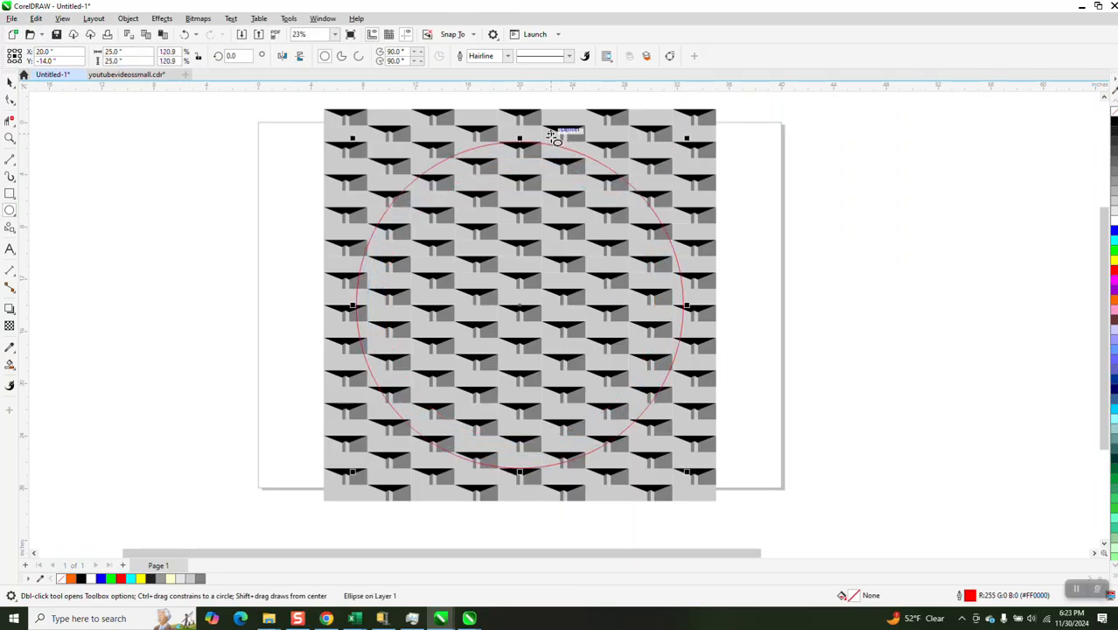
- Apply a Fish Eye lens to the circle over the pattern and freeze the lens
{"action": "left_click", "coordinate": [163, 19]}
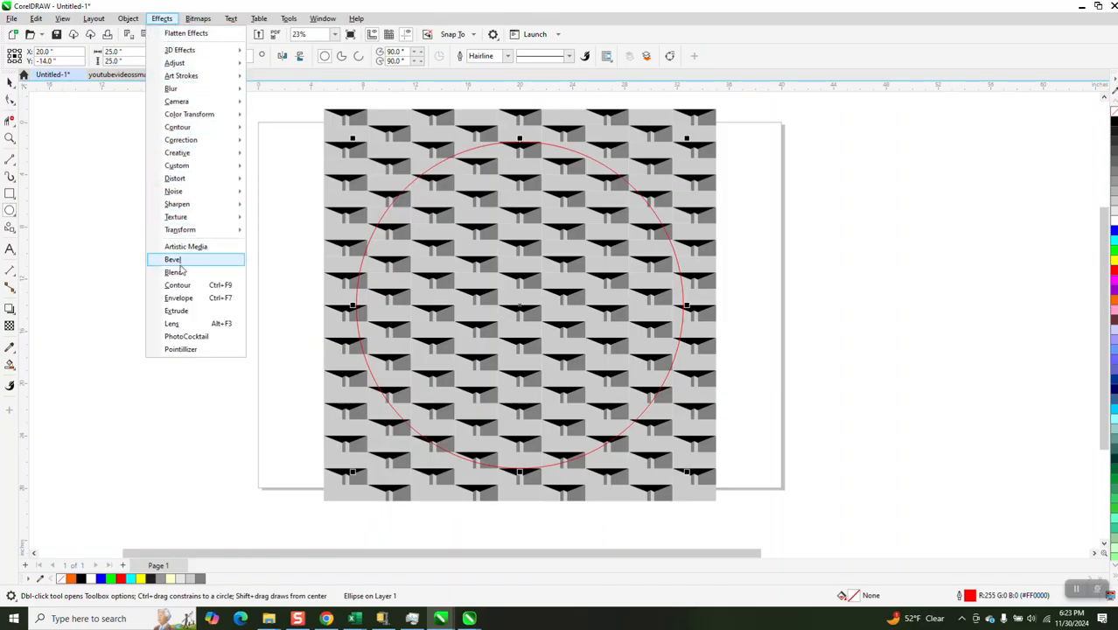
{"action": "left_click", "coordinate": [185, 324]}
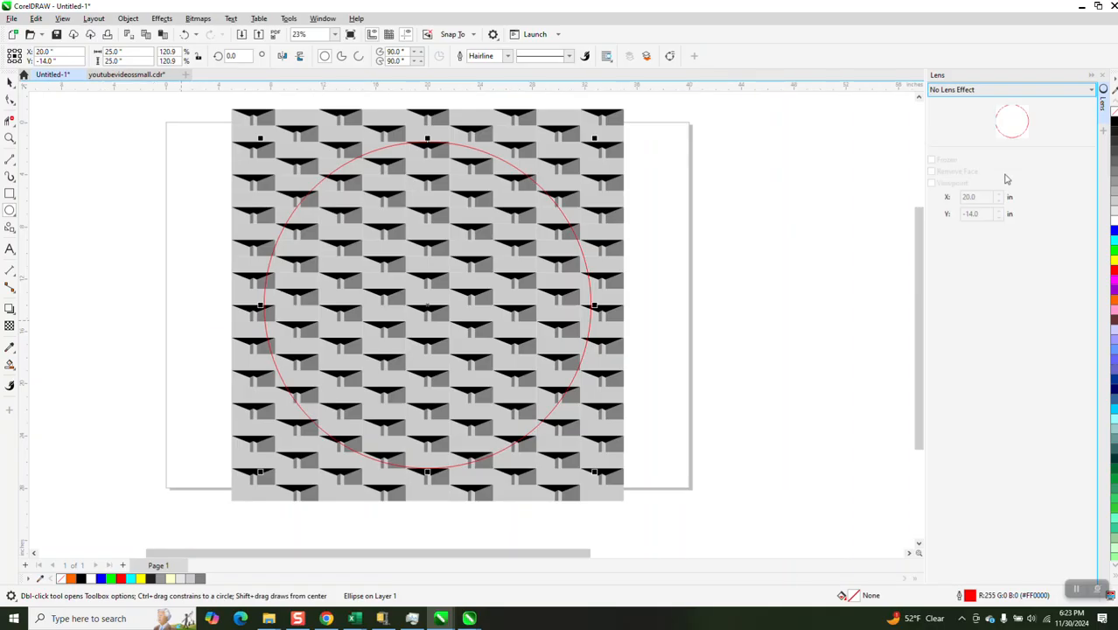
{"action": "left_click", "coordinate": [1092, 93]}
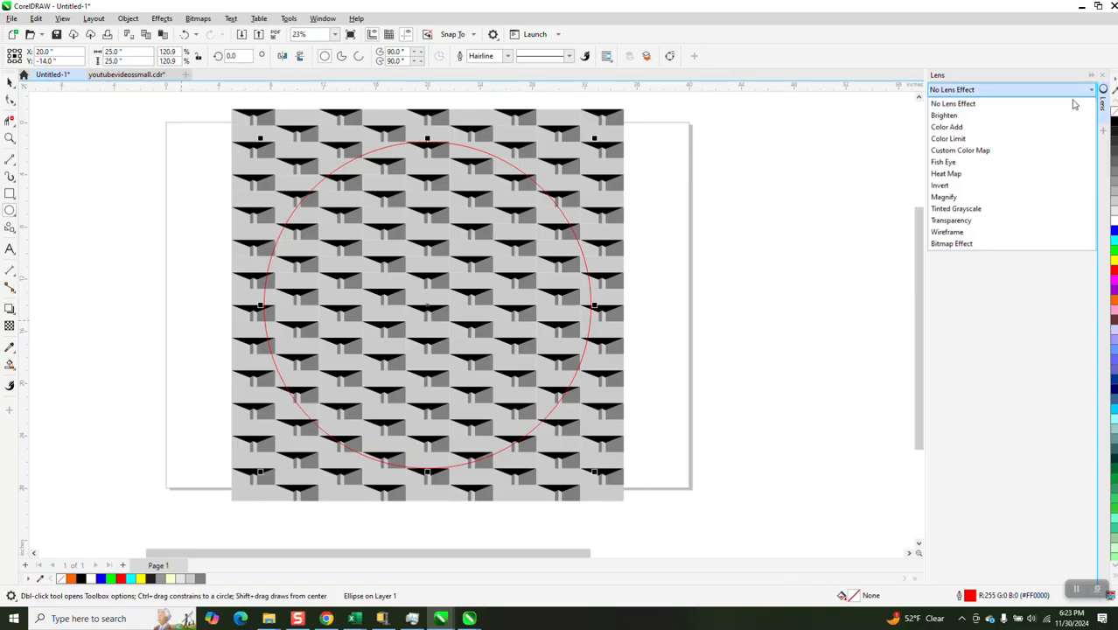
{"action": "left_click", "coordinate": [950, 165]}
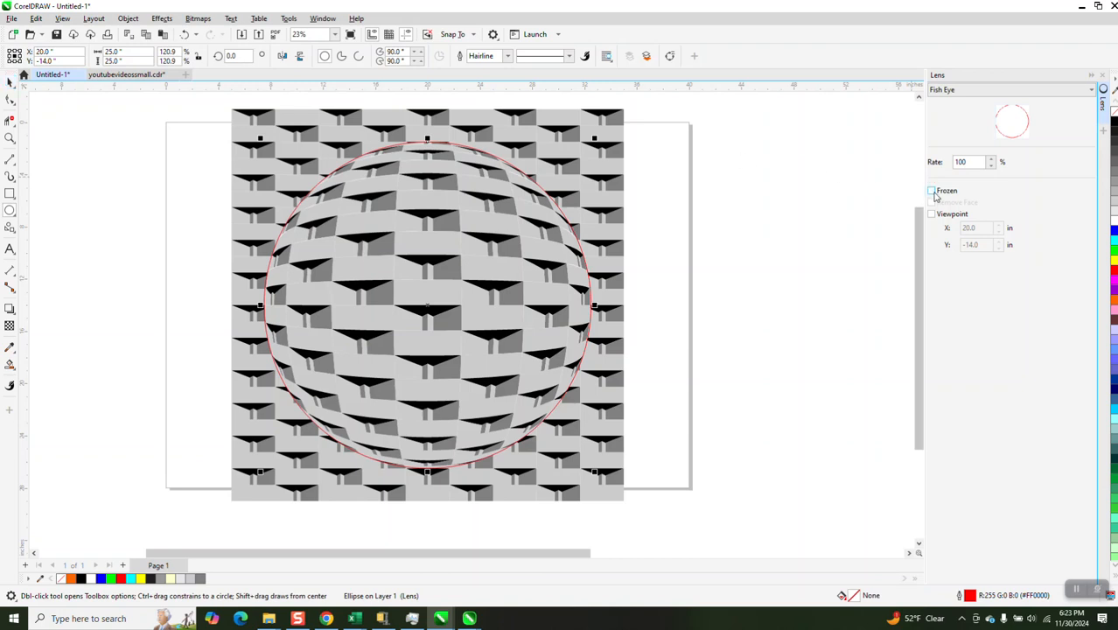
{"action": "left_click", "coordinate": [932, 191]}
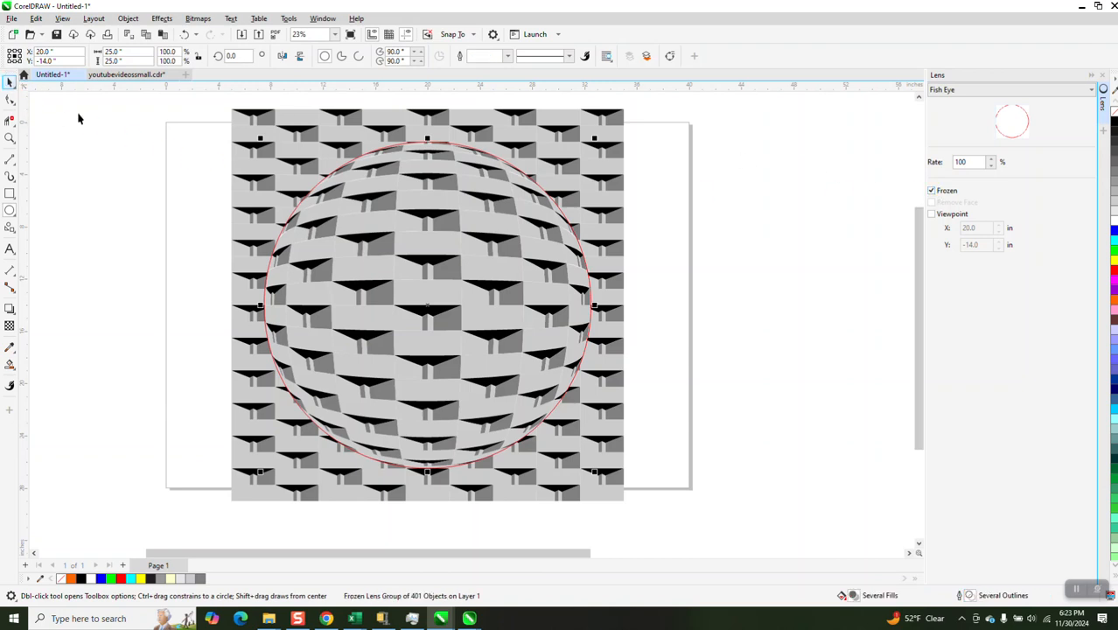
- Move the frozen fisheye sphere off the pattern to the empty area beside it and remove its red outline
{"action": "key", "text": "space"}
{"action": "scroll", "coordinate": [412, 275], "scroll_direction": "down", "scroll_amount": 2}
{"action": "left_click_drag", "start_coordinate": [463, 287], "coordinate": [729, 271]}
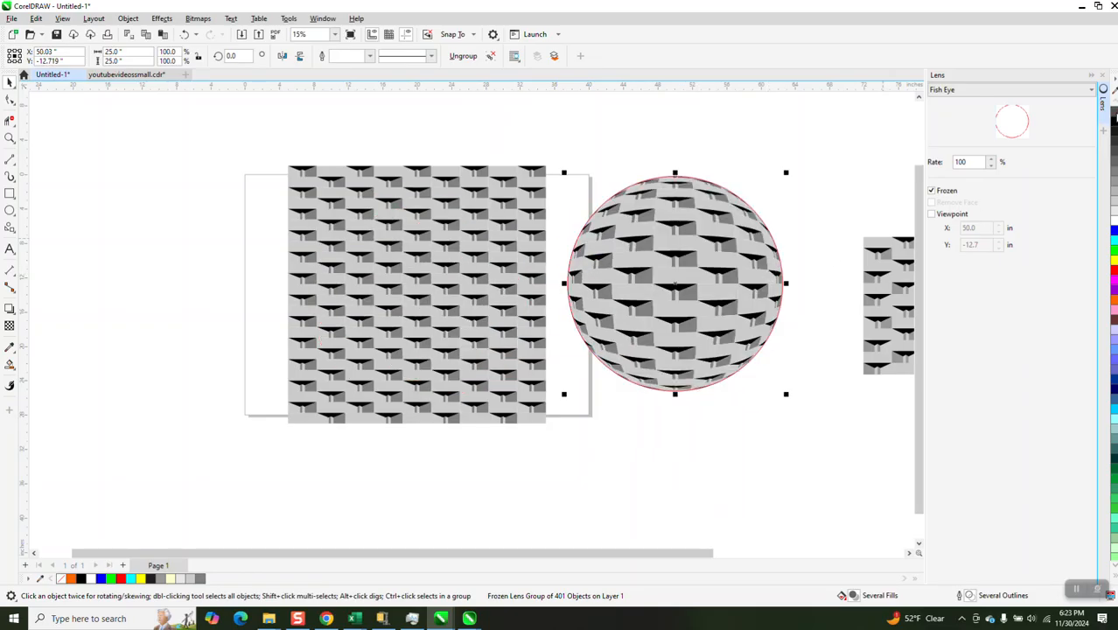
{"action": "right_click", "coordinate": [1111, 108]}
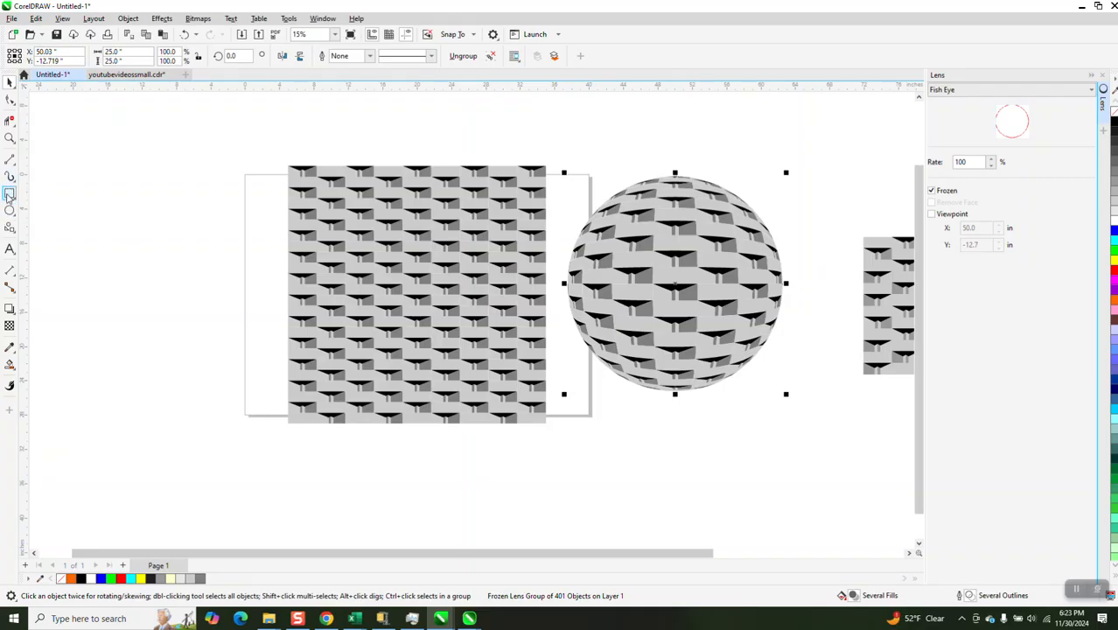
- Draw a rectangle about 29 by 27.7 inches around the sphere, fill it with black and send it behind the sphere
{"action": "key", "text": "F6"}
{"action": "left_click_drag", "start_coordinate": [548, 160], "coordinate": [800, 400]}
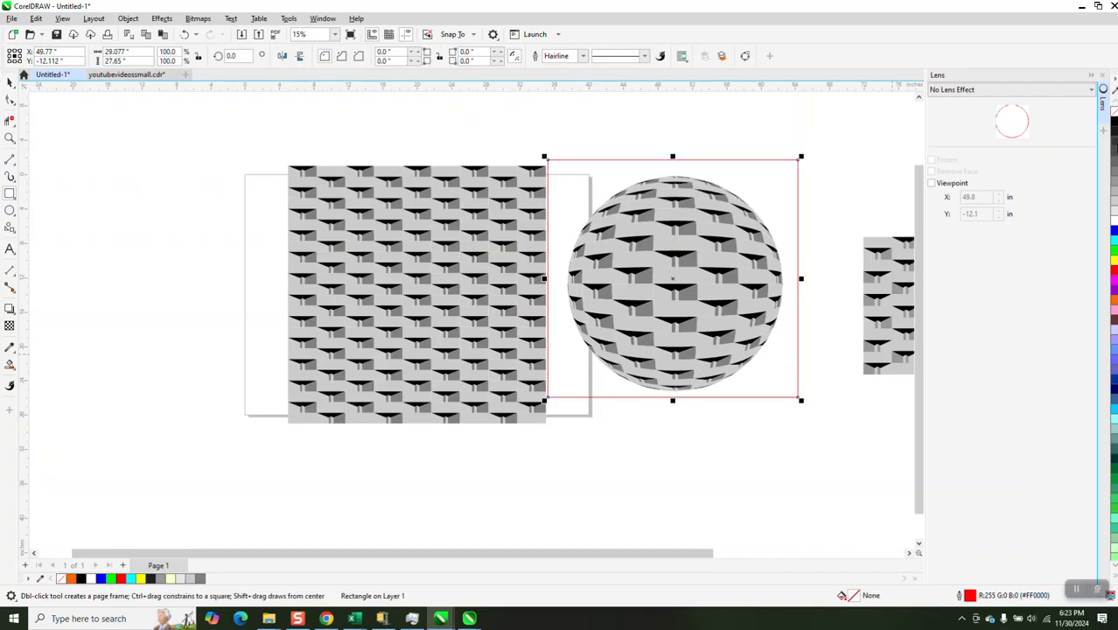
{"action": "left_click", "coordinate": [128, 18]}
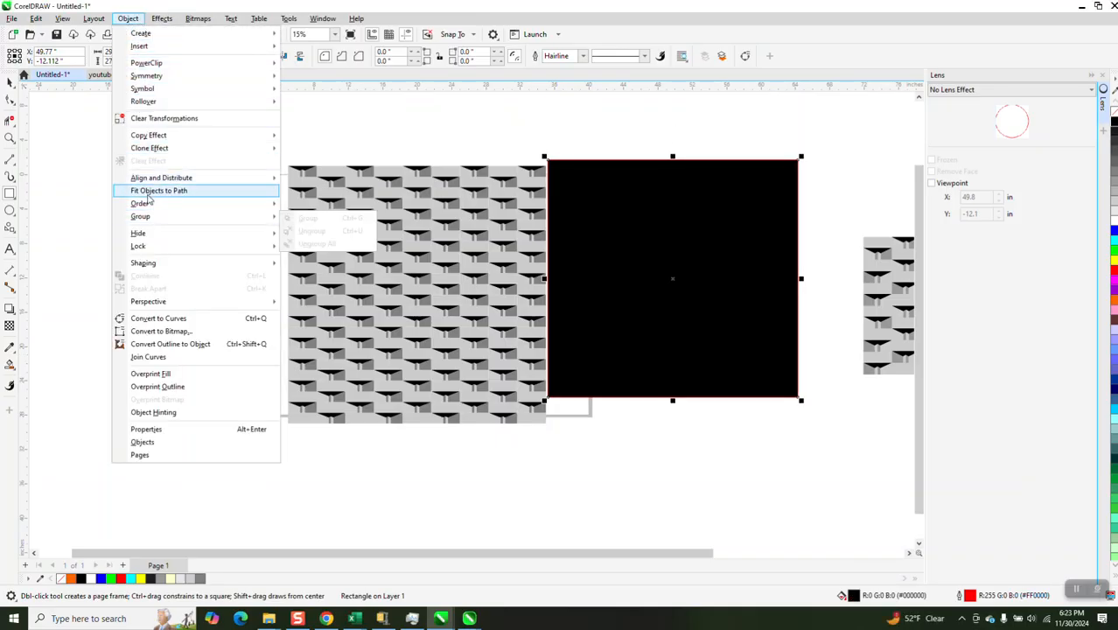
{"action": "mouse_move", "coordinate": [149, 206]}
{"action": "left_click", "coordinate": [319, 218]}
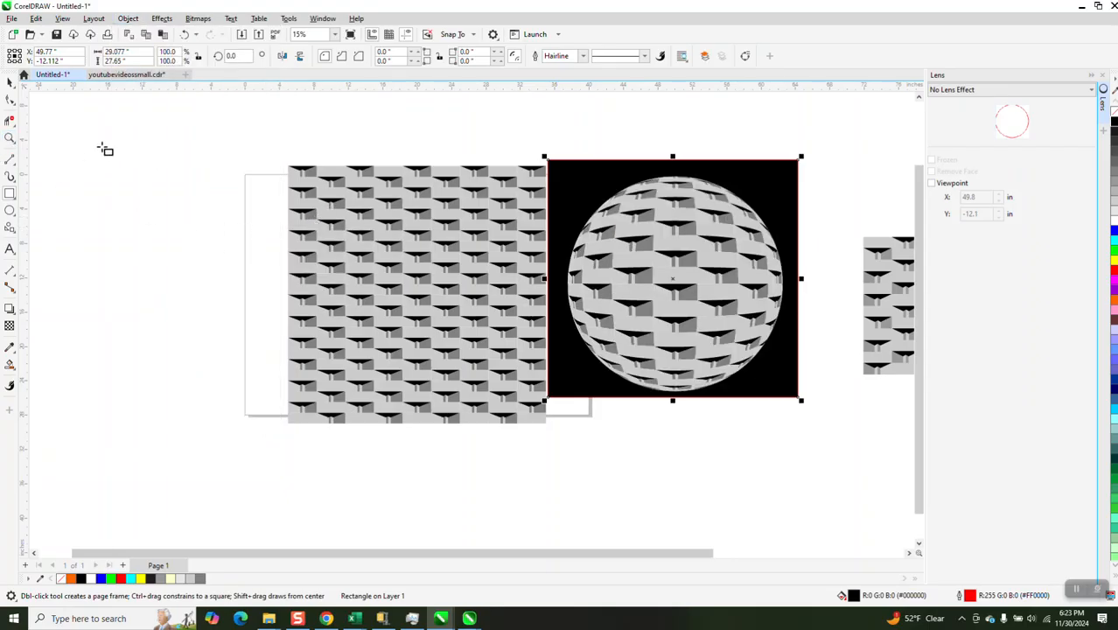
{"action": "left_click", "coordinate": [9, 138]}
{"action": "left_click_drag", "start_coordinate": [549, 165], "coordinate": [812, 404]}
{"action": "scroll", "coordinate": [652, 359], "scroll_direction": "down", "scroll_amount": 1}
{"action": "scroll", "coordinate": [621, 317], "scroll_direction": "down", "scroll_amount": 3}
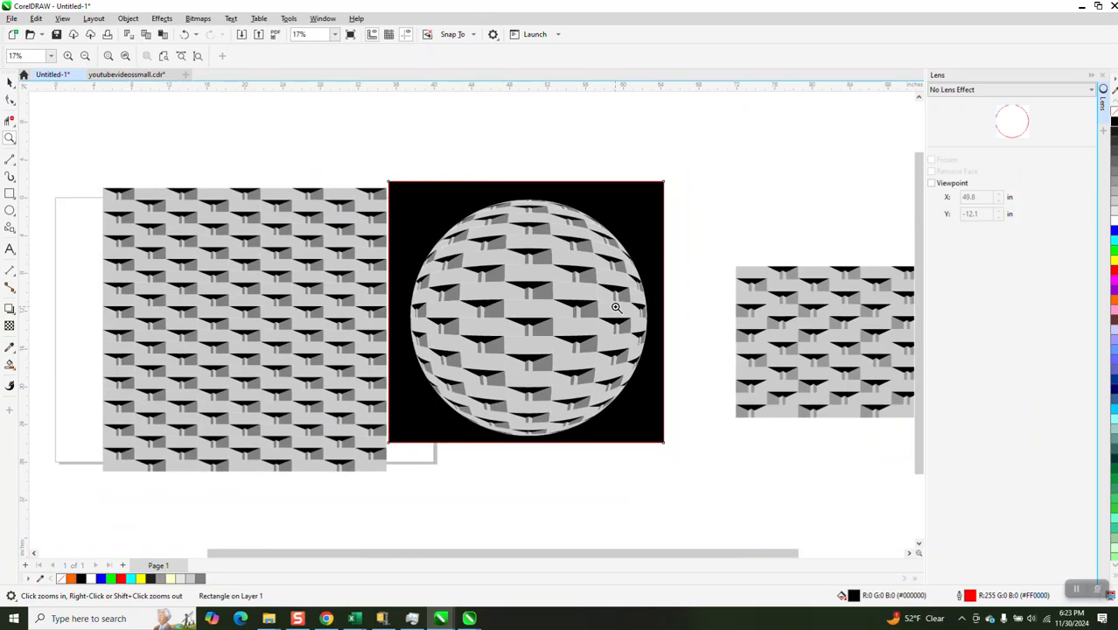
{"action": "scroll", "coordinate": [614, 311], "scroll_direction": "down", "scroll_amount": 2}
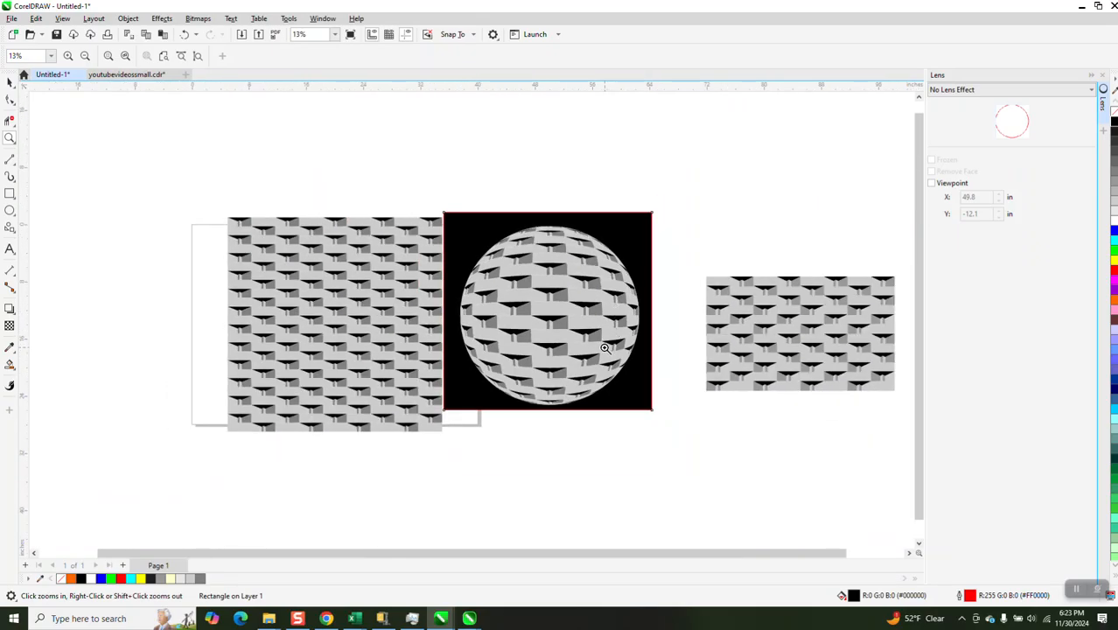